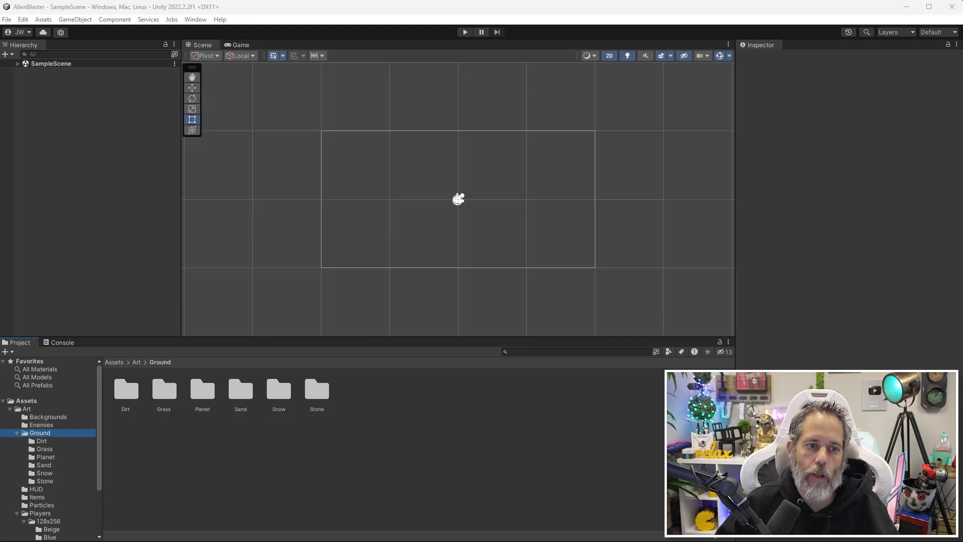
# Step: Expand the SampleScene hierarchy and open the project's Scenes folder to inspect the SampleScene asset
pyautogui.click(18, 64)
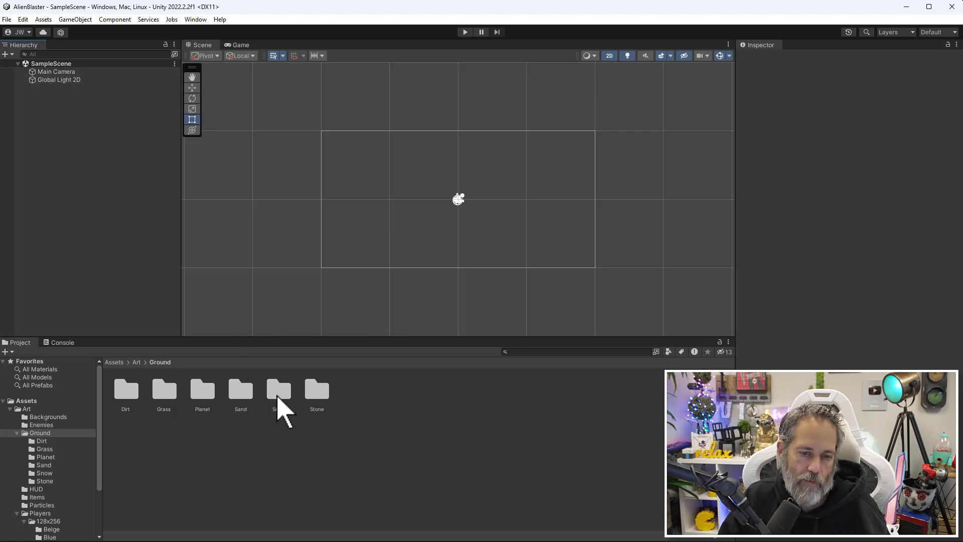
pyautogui.click(30, 396)
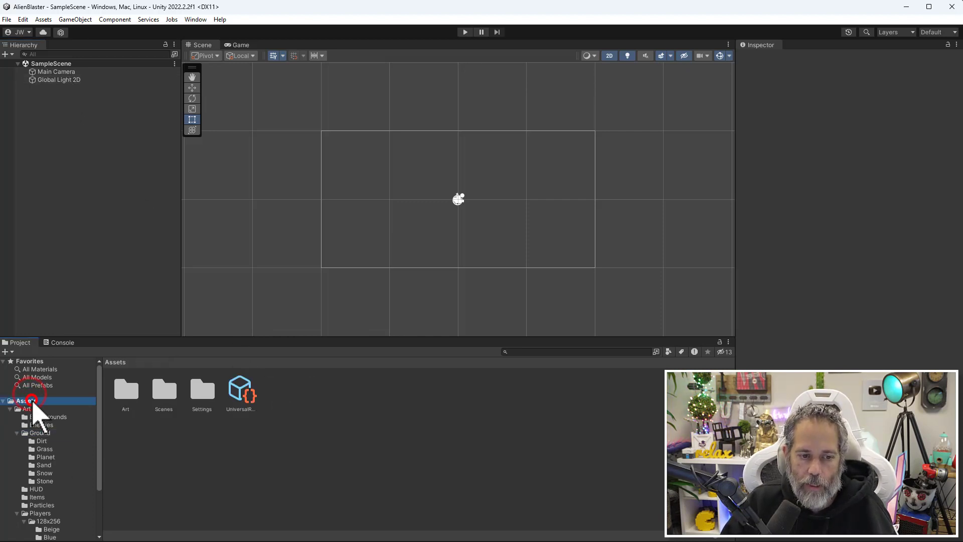
pyautogui.doubleClick(161, 391)
pyautogui.click(126, 390)
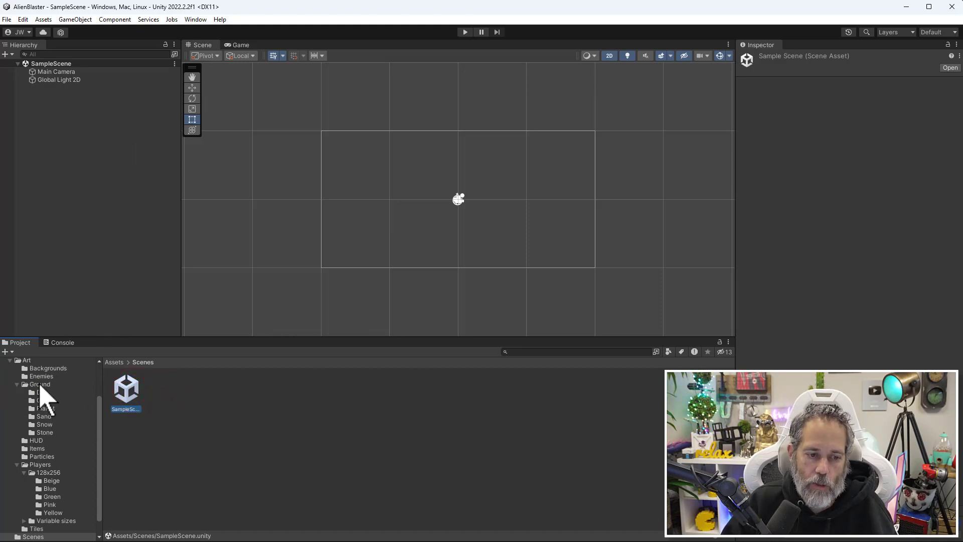
# Step: Add the grassMid sprite from the Art/Ground/Grass folder to SampleScene as a new object
pyautogui.click(40, 385)
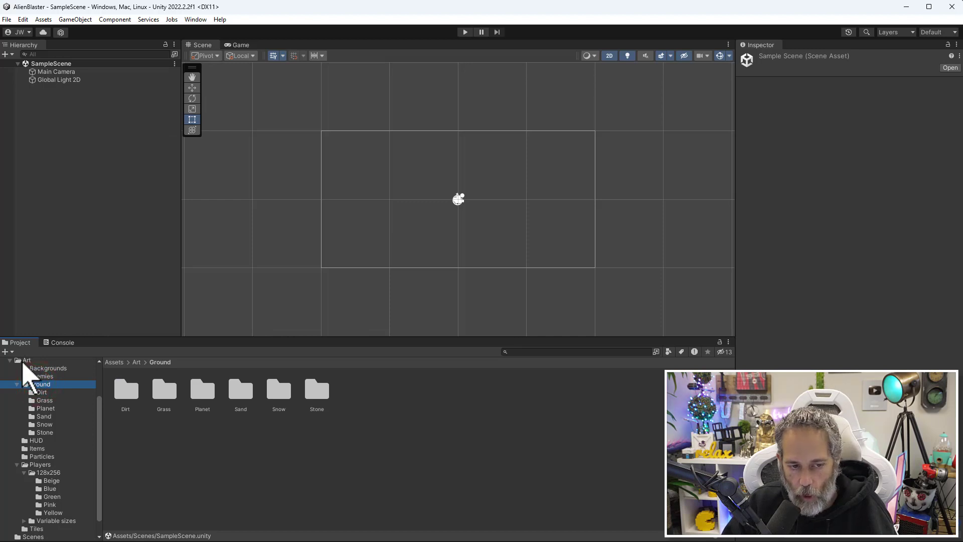
pyautogui.click(44, 400)
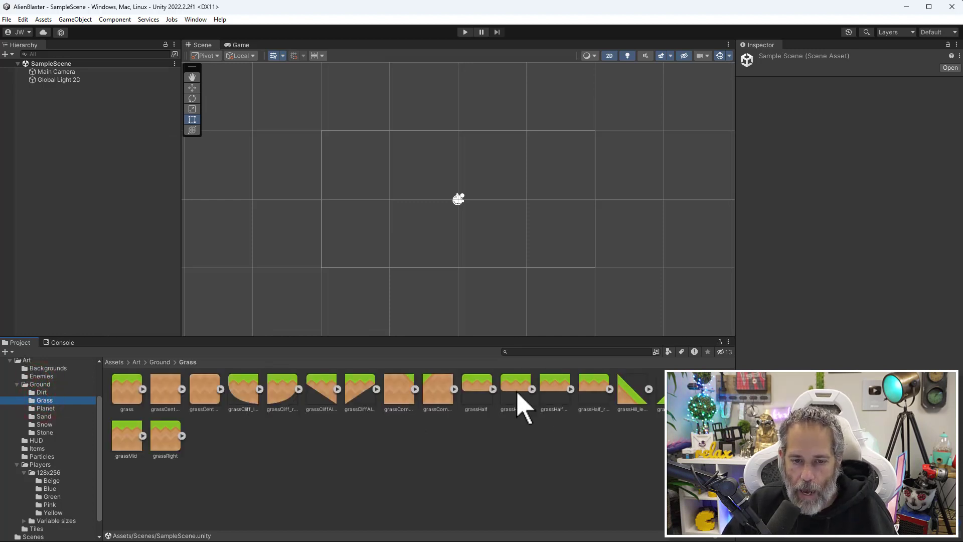
pyautogui.click(132, 446)
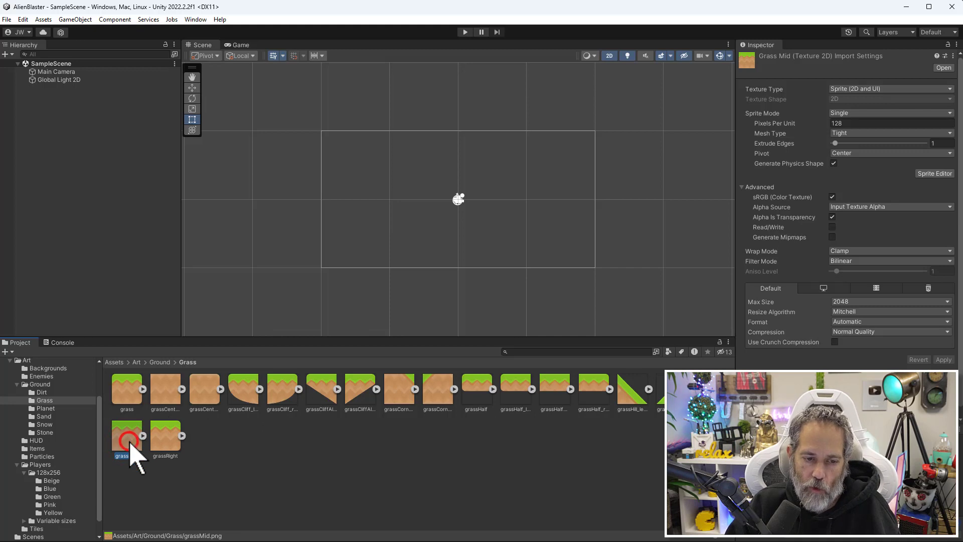
pyautogui.moveTo(129, 443); pyautogui.dragTo(48, 106)
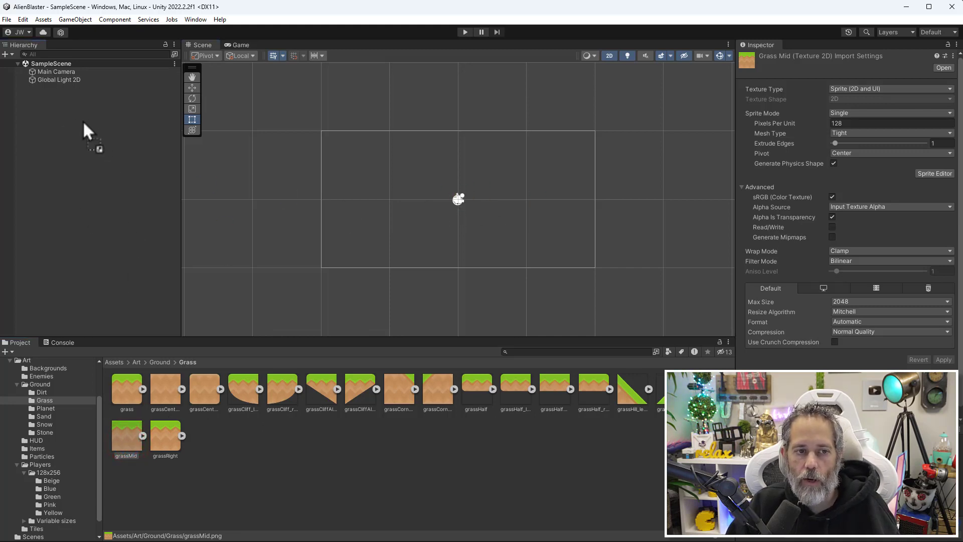
pyautogui.moveTo(83, 121); pyautogui.dragTo(88, 119)
pyautogui.scroll(2, 492, 200)
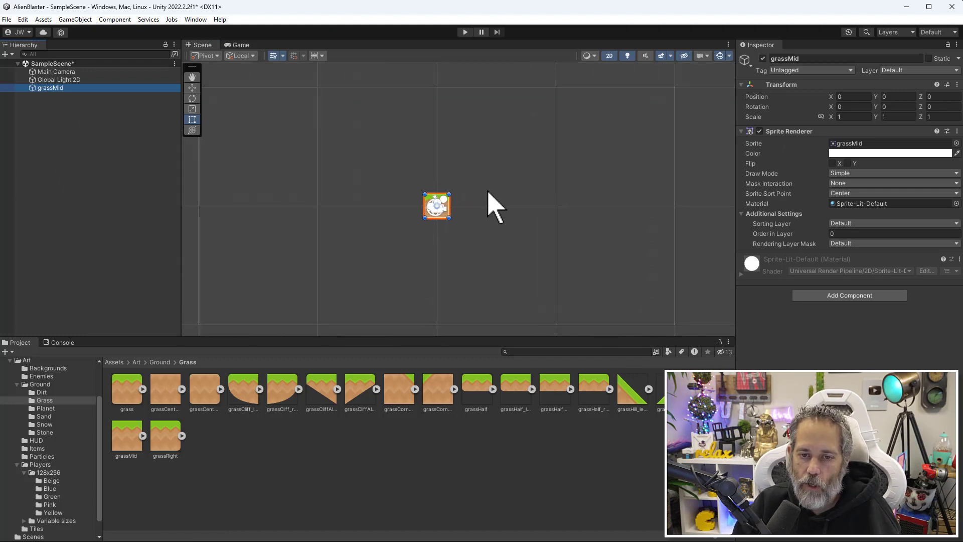
pyautogui.scroll(-2, 412, 277)
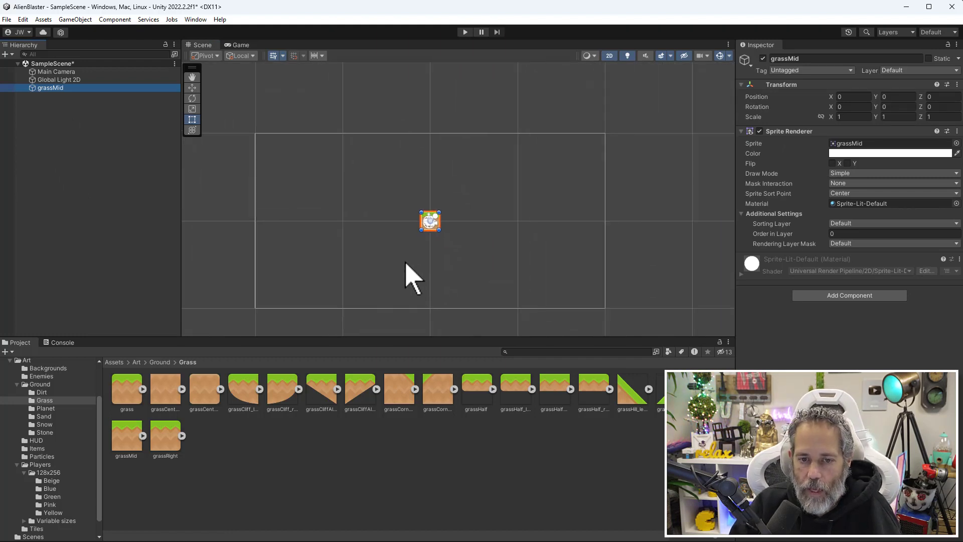
pyautogui.scroll(3, 409, 254)
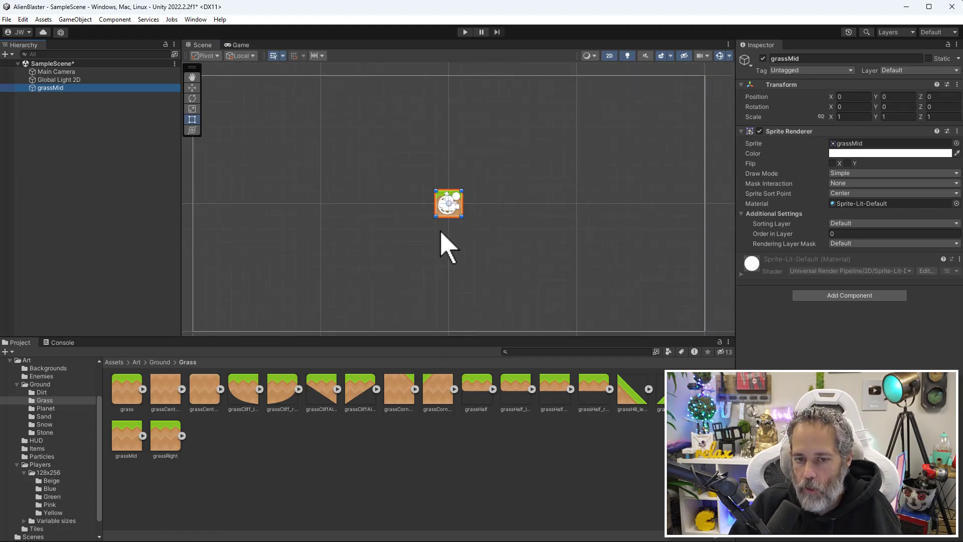
pyautogui.scroll(-3, 441, 231)
pyautogui.scroll(1, 440, 232)
pyautogui.moveTo(448, 246); pyautogui.dragTo(451, 201, button='middle')
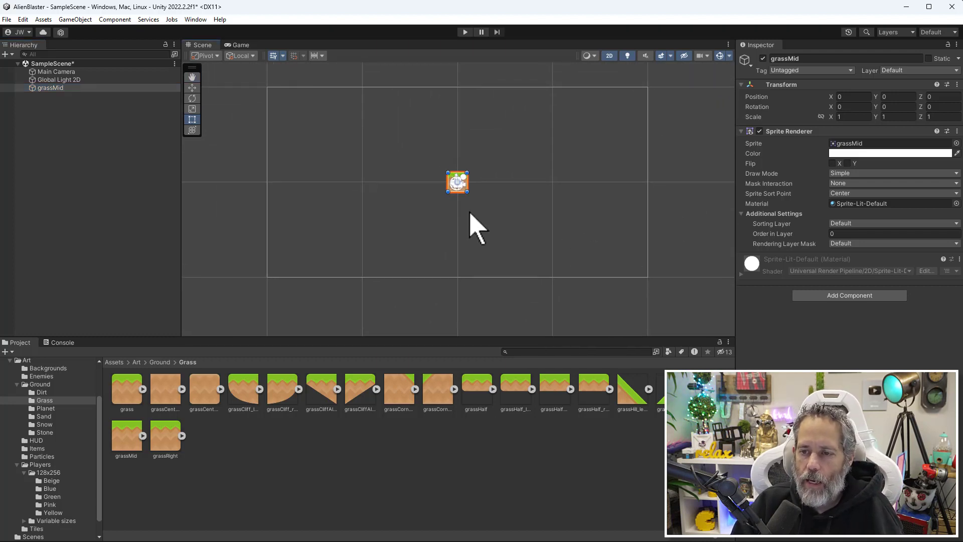
# Step: Show the Game view, try lowering grassMid to a Y position of about -2.82, and undo the change
pyautogui.click(244, 43)
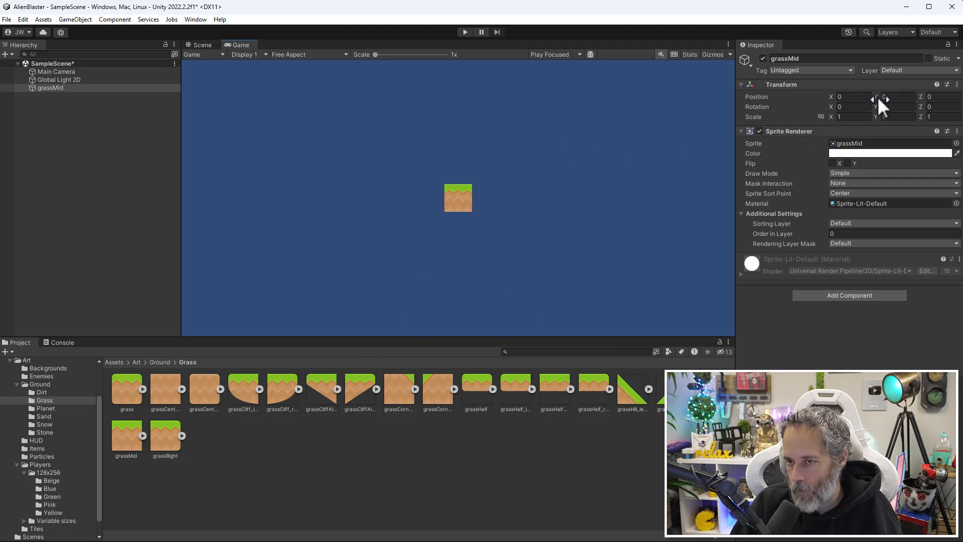
pyautogui.moveTo(878, 97); pyautogui.dragTo(878, 145)
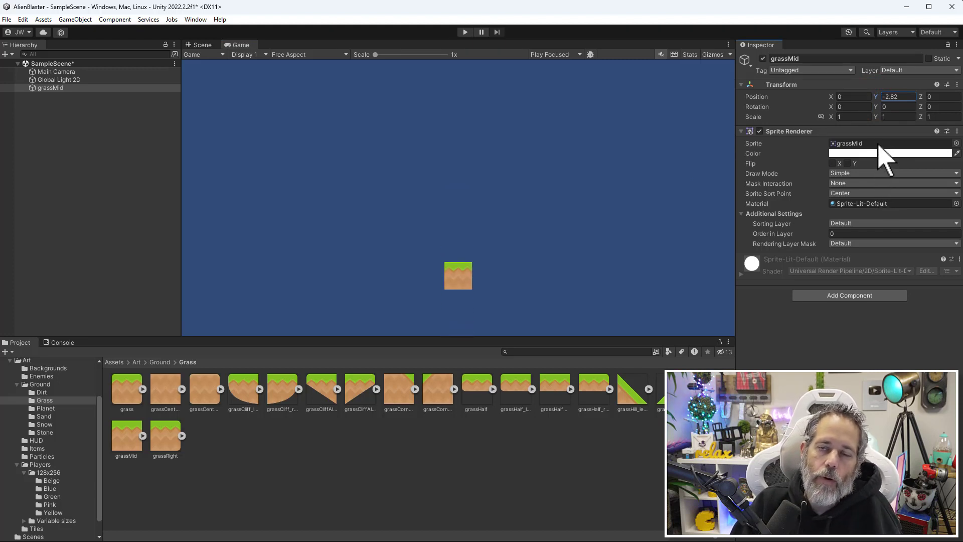
pyautogui.doubleClick(906, 98)
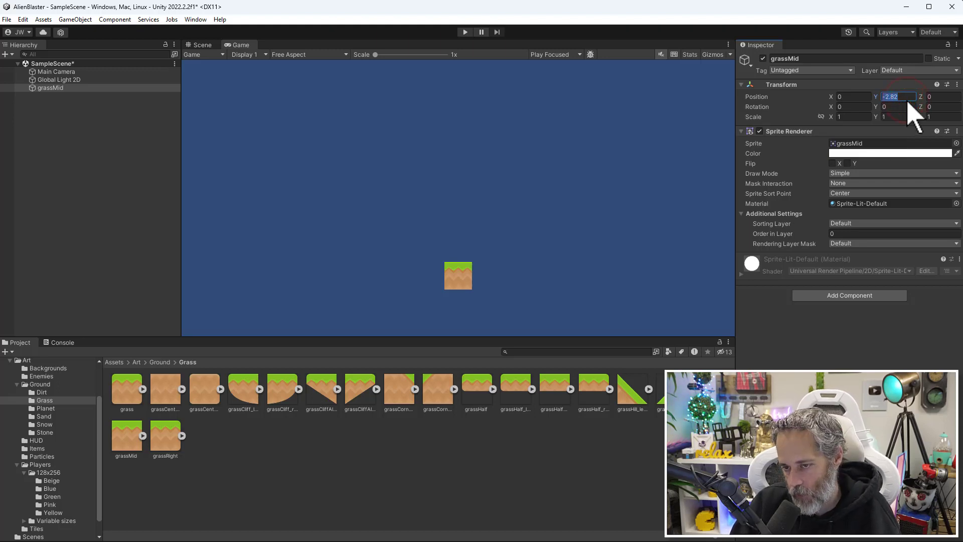
pyautogui.hotkey('ctrl', 'z')
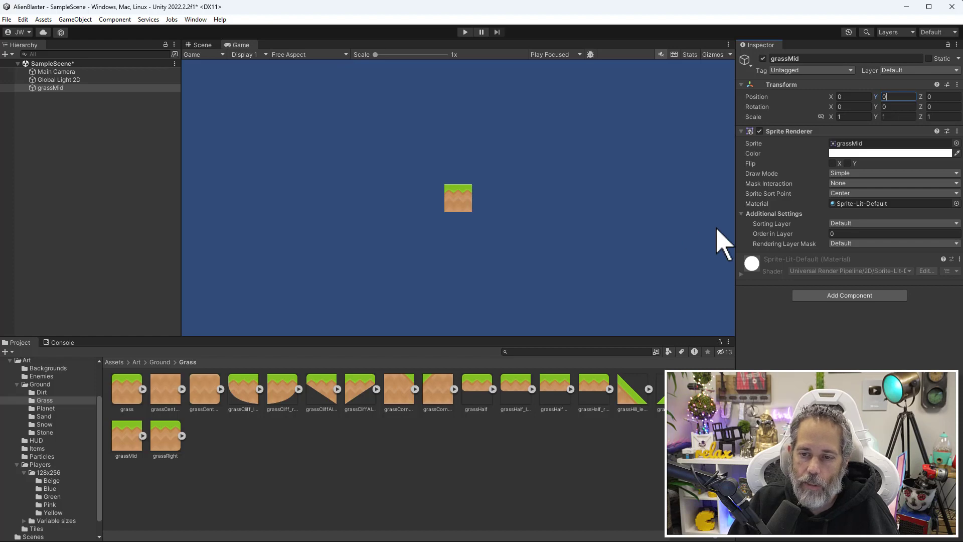
# Step: Set the Game view resolution to Full HD (1920x1080) and try different widths for the Inspector
pyautogui.moveTo(734, 225); pyautogui.dragTo(671, 225)
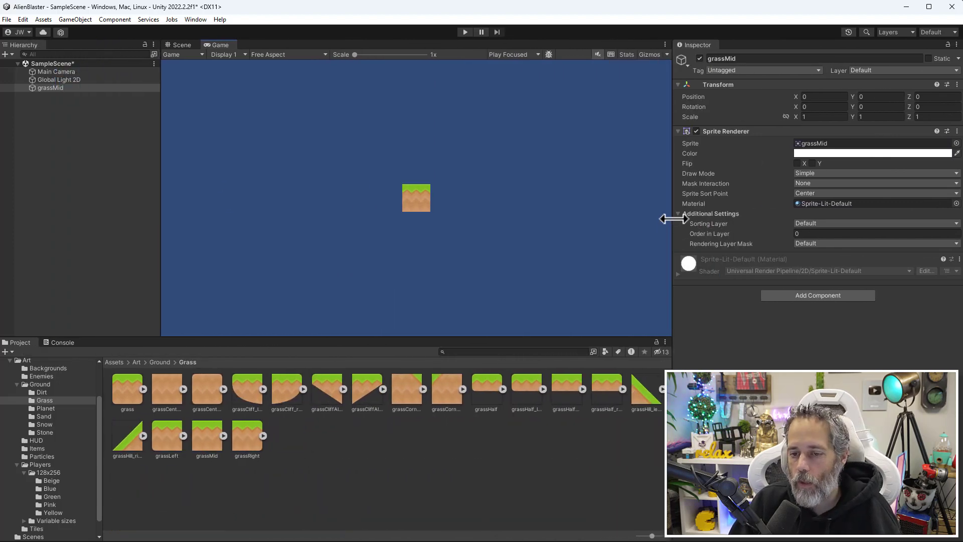
pyautogui.click(291, 54)
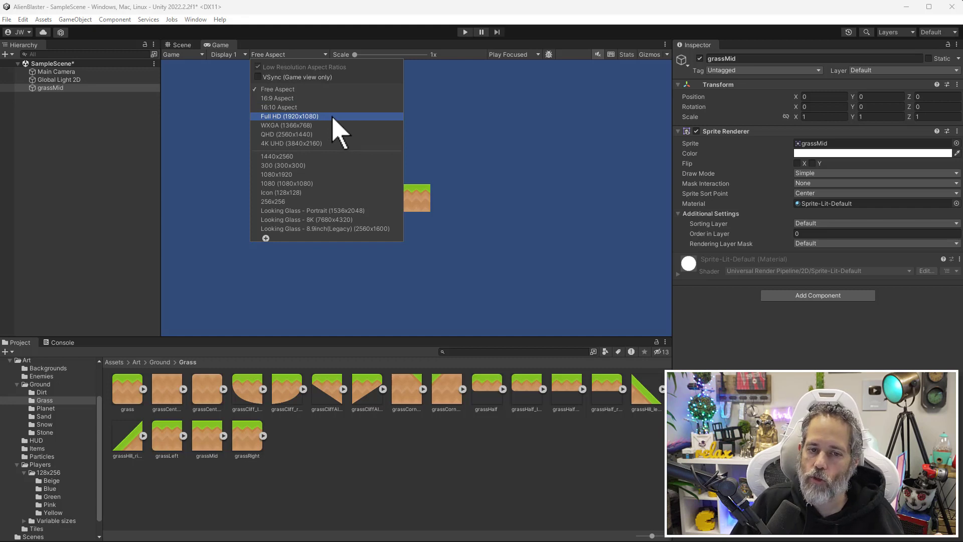
pyautogui.click(332, 116)
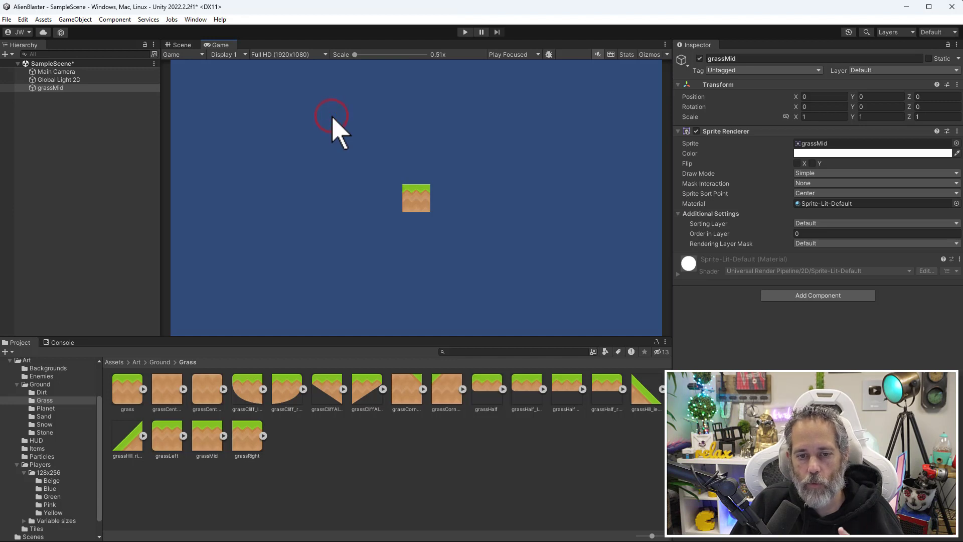
pyautogui.moveTo(673, 317); pyautogui.dragTo(624, 316)
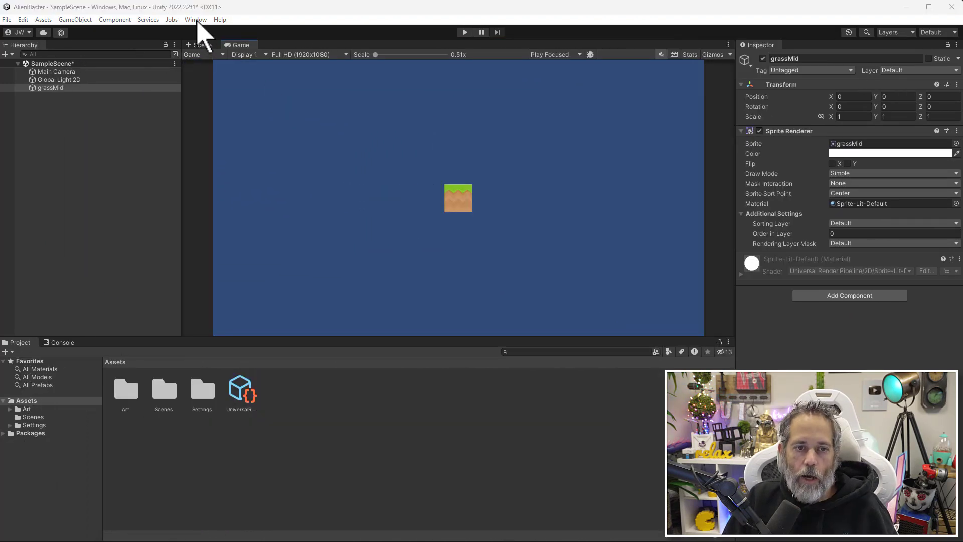
# Step: Restore the Default editor layout and set the Game view resolution to Full HD (1920x1080)
pyautogui.click(196, 21)
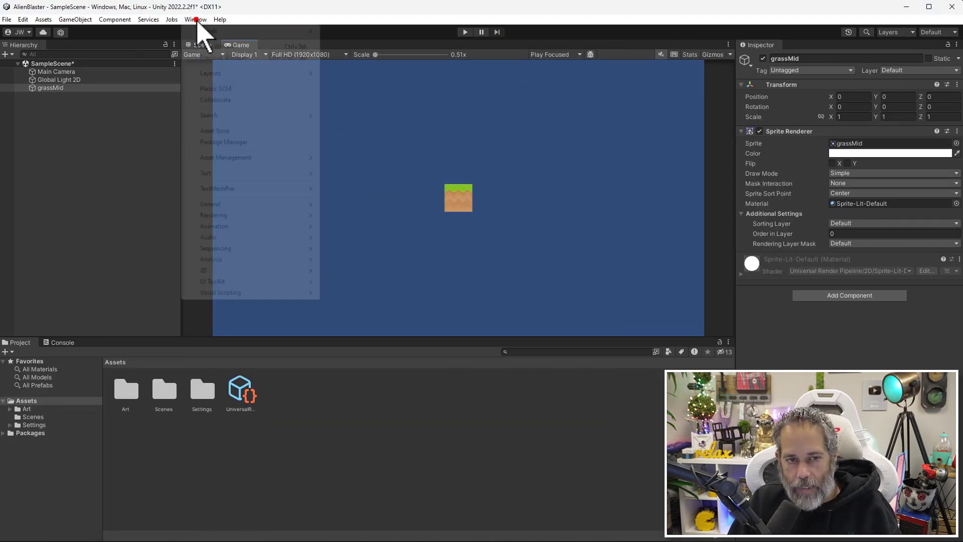
pyautogui.click(201, 74)
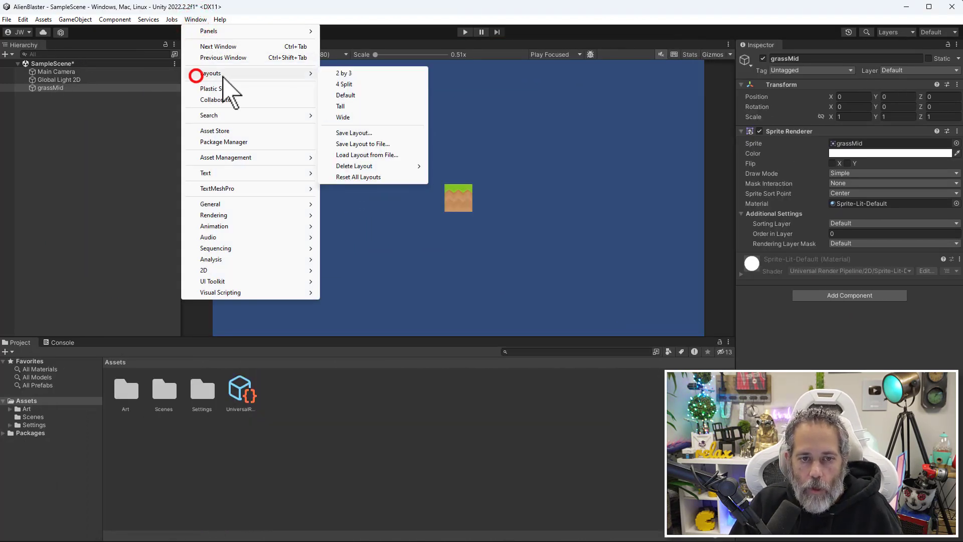
pyautogui.click(364, 95)
pyautogui.click(228, 45)
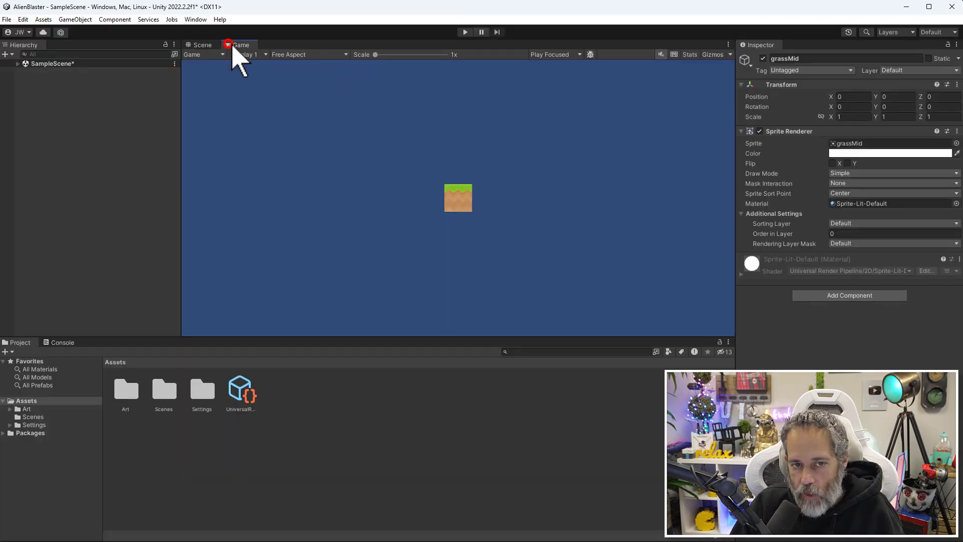
pyautogui.click(289, 56)
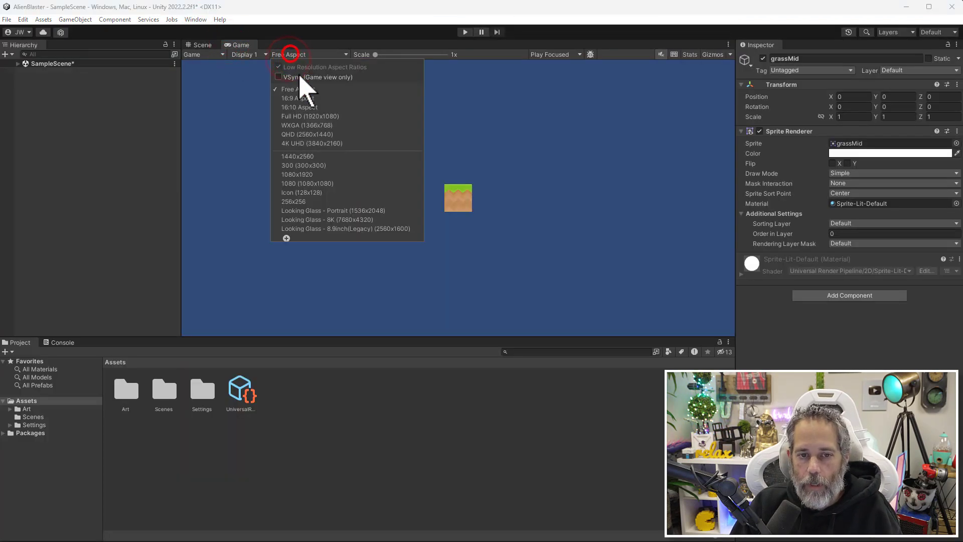
pyautogui.click(320, 116)
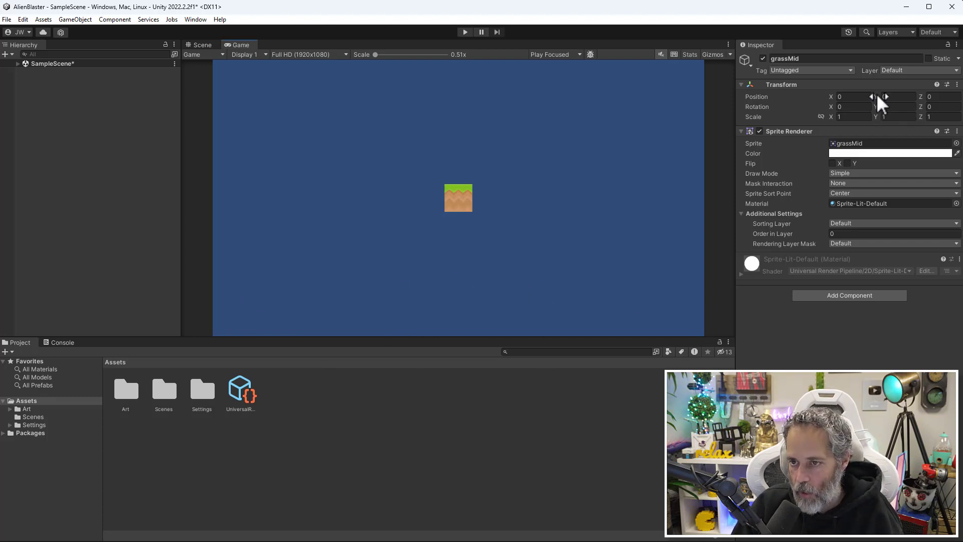
# Step: Lower grassMid's Y position and shift the tile freely in the Scene view to about X -0.05, Y -0.8
pyautogui.moveTo(877, 94)
pyautogui.mouseDown()
pyautogui.moveTo(864, 182)
pyautogui.moveTo(874, 110)
pyautogui.mouseUp()
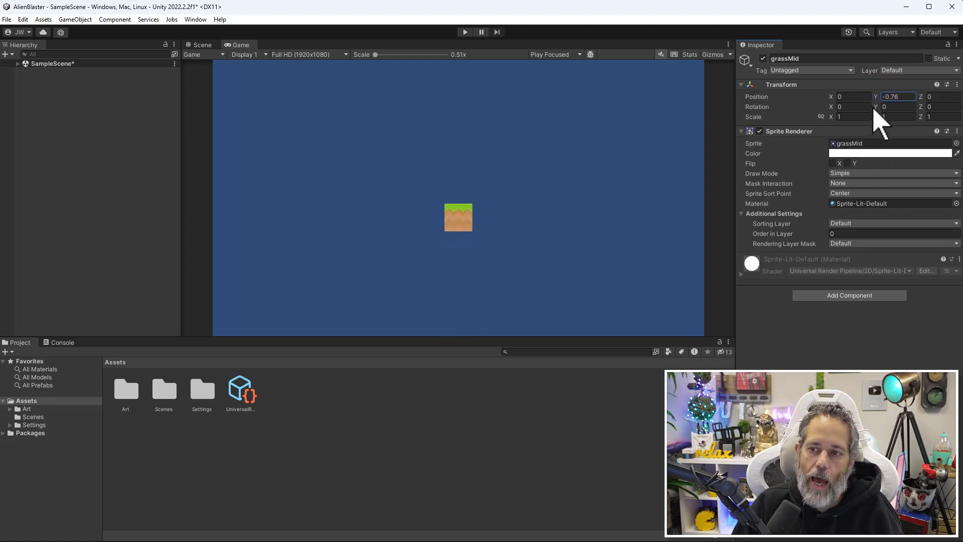
pyautogui.click(201, 45)
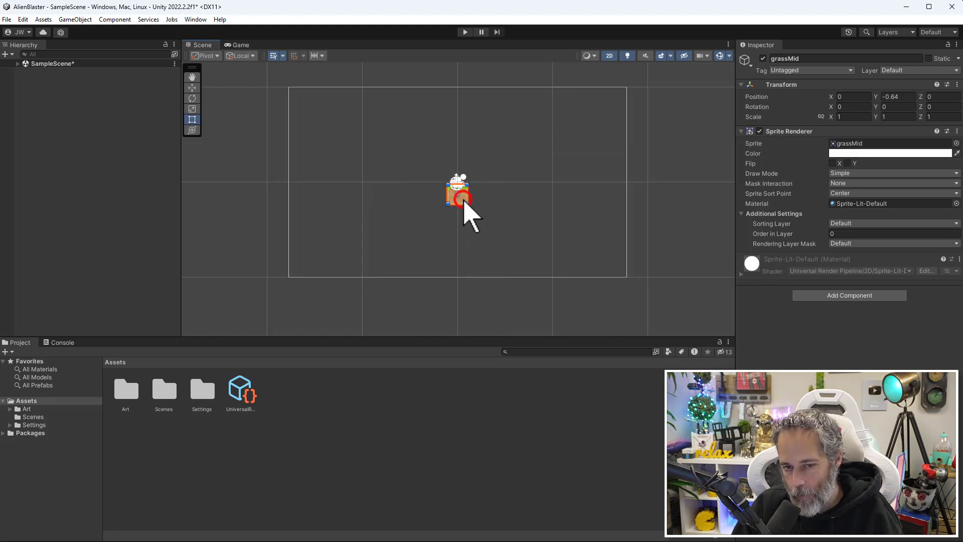
pyautogui.moveTo(464, 201)
pyautogui.mouseDown()
pyautogui.moveTo(459, 189)
pyautogui.moveTo(483, 197)
pyautogui.moveTo(468, 189)
pyautogui.moveTo(463, 207)
pyautogui.mouseUp()
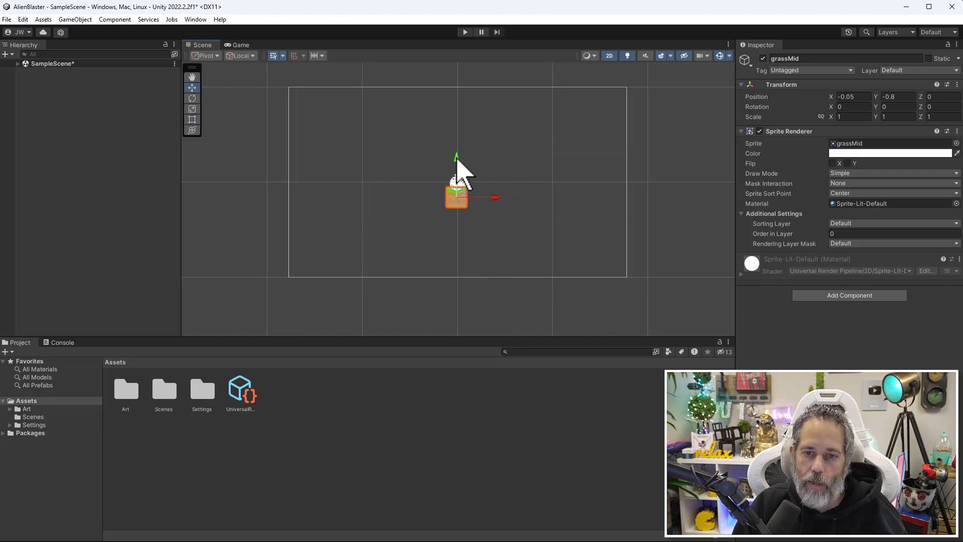
# Step: Reposition grassMid along its axes with the Move tool to X 0 and about Y 1.63
pyautogui.moveTo(456, 154); pyautogui.dragTo(482, 93)
pyautogui.moveTo(493, 136)
pyautogui.mouseDown()
pyautogui.moveTo(506, 141)
pyautogui.moveTo(486, 140)
pyautogui.moveTo(501, 140)
pyautogui.moveTo(495, 135)
pyautogui.mouseUp()
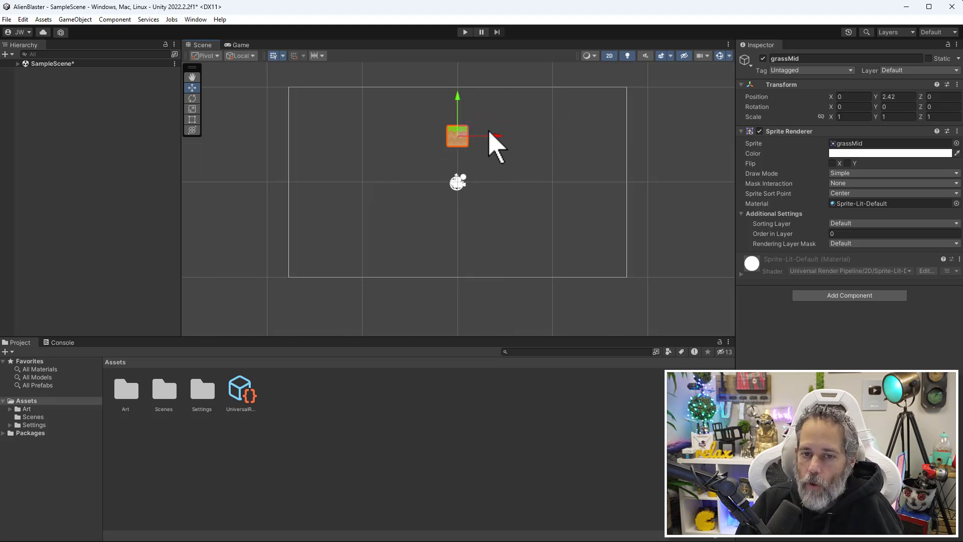
pyautogui.moveTo(459, 95); pyautogui.dragTo(477, 150)
# Step: Try scaling grassMid uniformly with the Scale tool and undo the scaling
pyautogui.press('e')
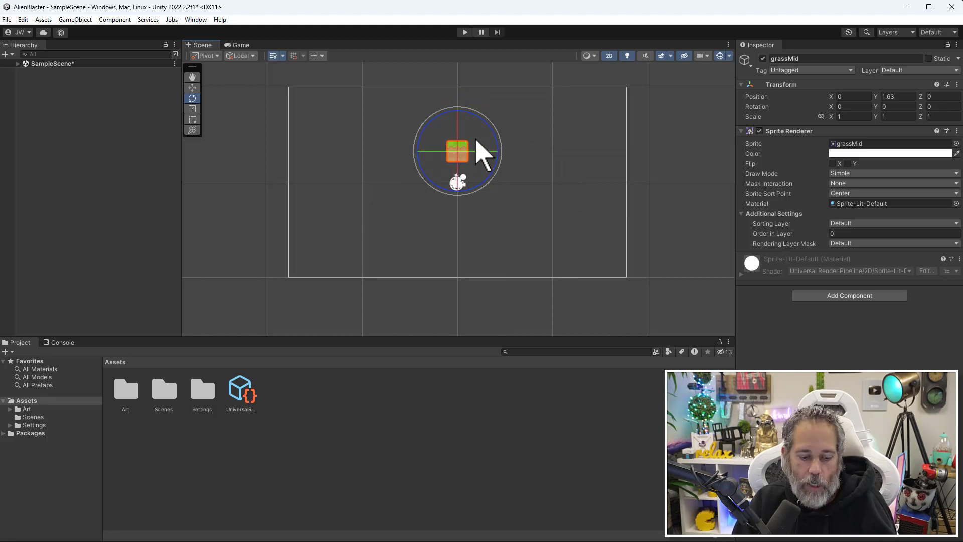
pyautogui.press('r')
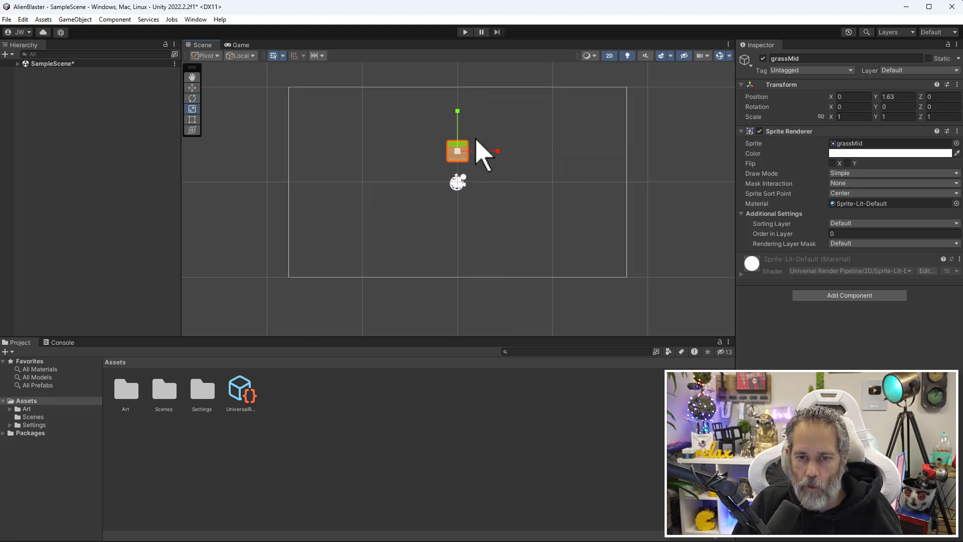
pyautogui.moveTo(458, 150); pyautogui.dragTo(702, 10)
pyautogui.moveTo(457, 150); pyautogui.dragTo(477, 151)
pyautogui.hotkey('ctrl', 'z')
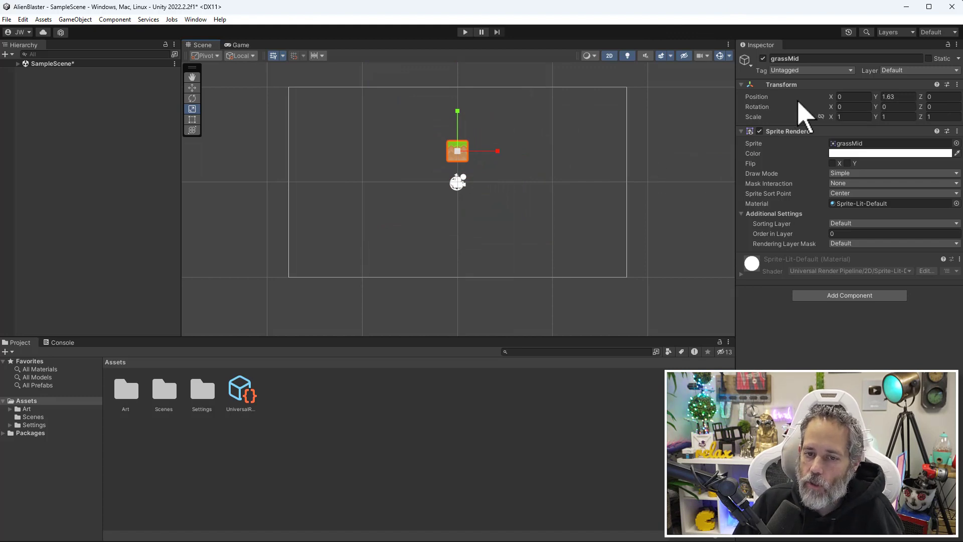
# Step: Set grassMid's Y position to 0, and try lowering it to about Y -1.53 with the Move tool before undoing that move
pyautogui.click(899, 96)
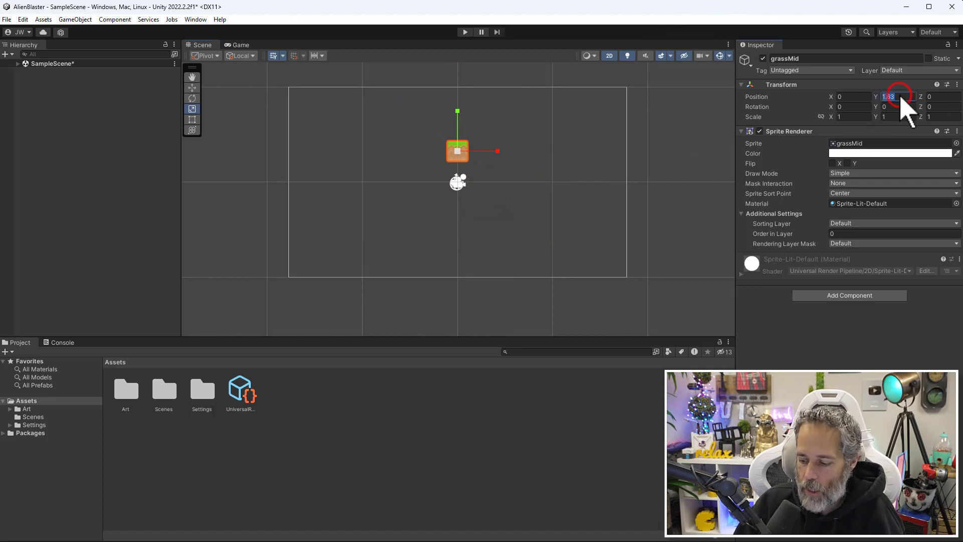
pyautogui.write('0')
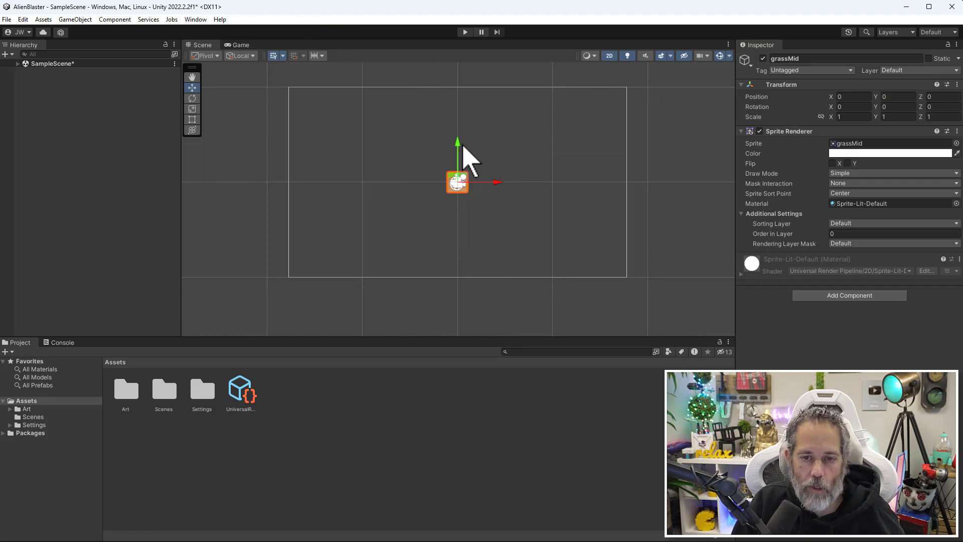
pyautogui.moveTo(458, 144); pyautogui.dragTo(463, 174)
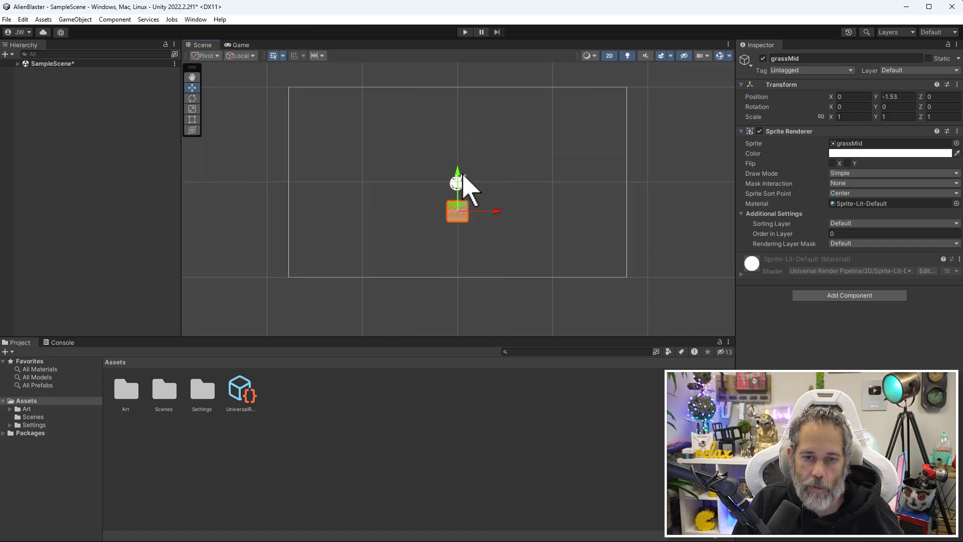
pyautogui.hotkey('ctrl', 'z')
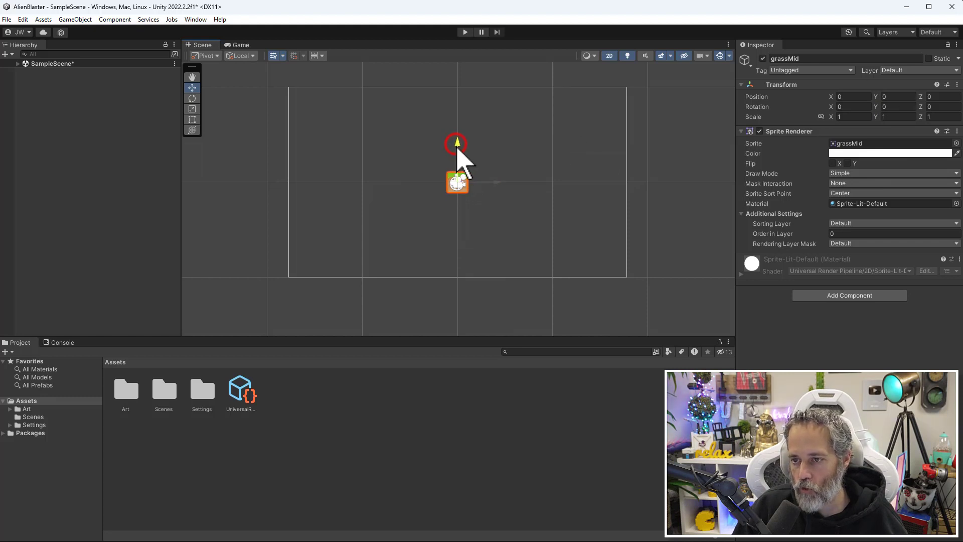
# Step: Lower grassMid in snapped increments along its Y axis to Y -4.5 and check its placement in the Game view
pyautogui.moveTo(457, 147); pyautogui.dragTo(446, 163)
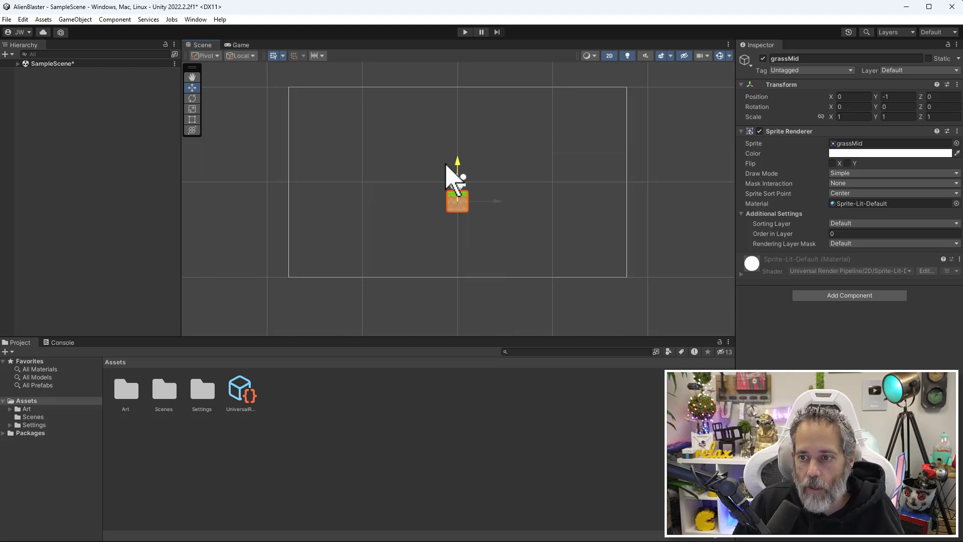
pyautogui.moveTo(446, 165); pyautogui.dragTo(444, 175)
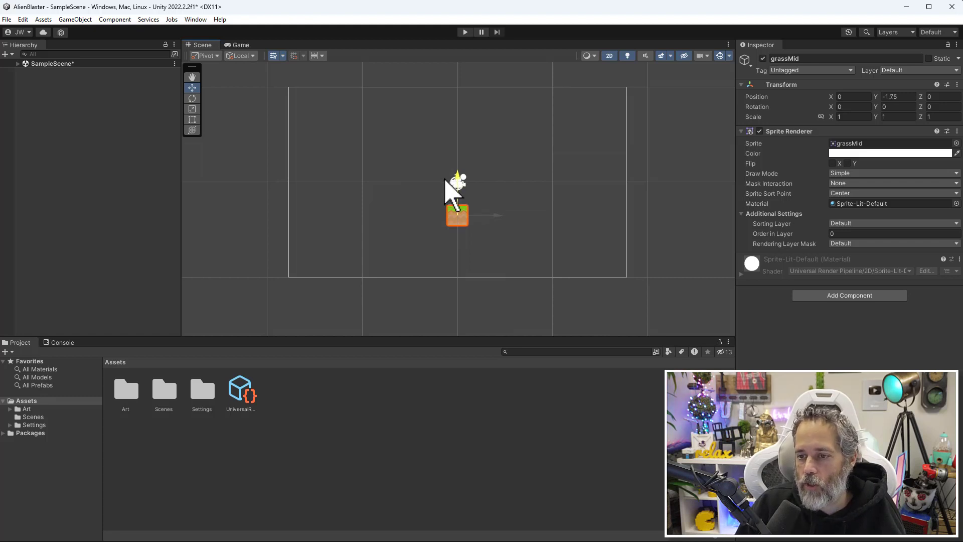
pyautogui.moveTo(445, 178); pyautogui.dragTo(444, 230)
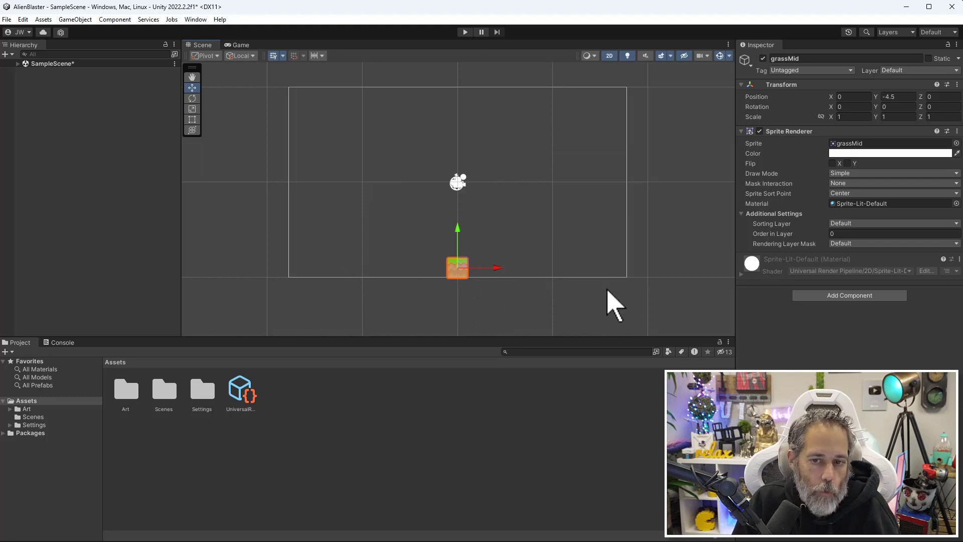
pyautogui.click(246, 45)
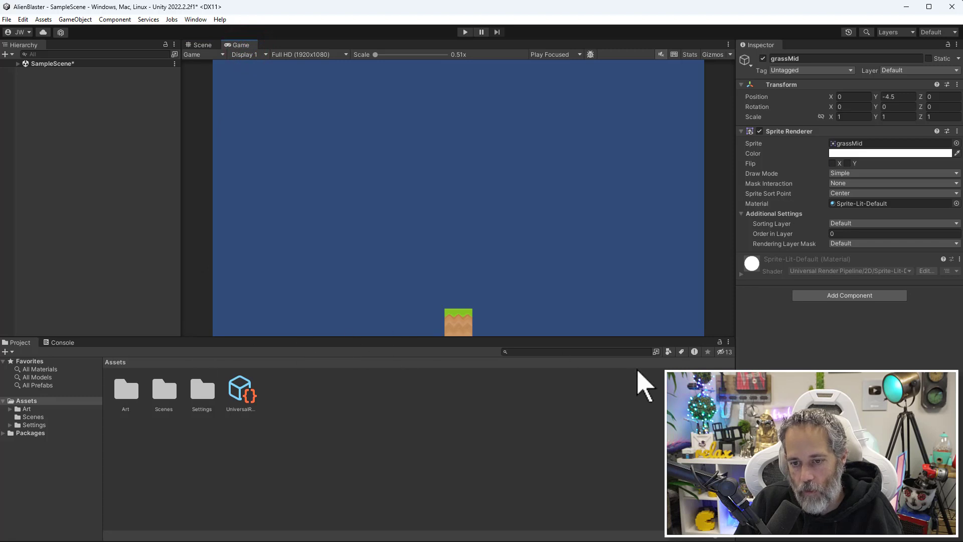
pyautogui.click(201, 45)
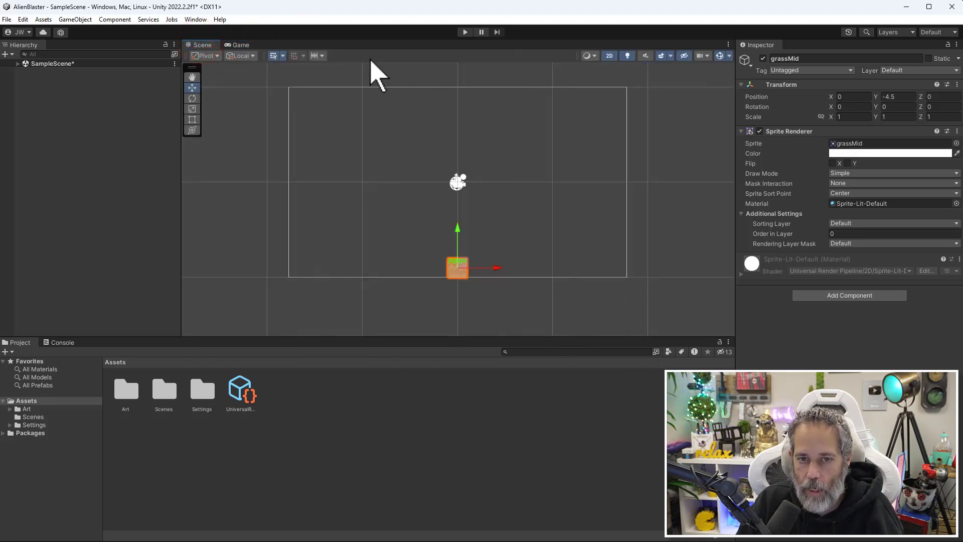
# Step: Try moving grassMid with the Game view docked beside the Scene view, and undo both the move and the layout change
pyautogui.click(232, 45)
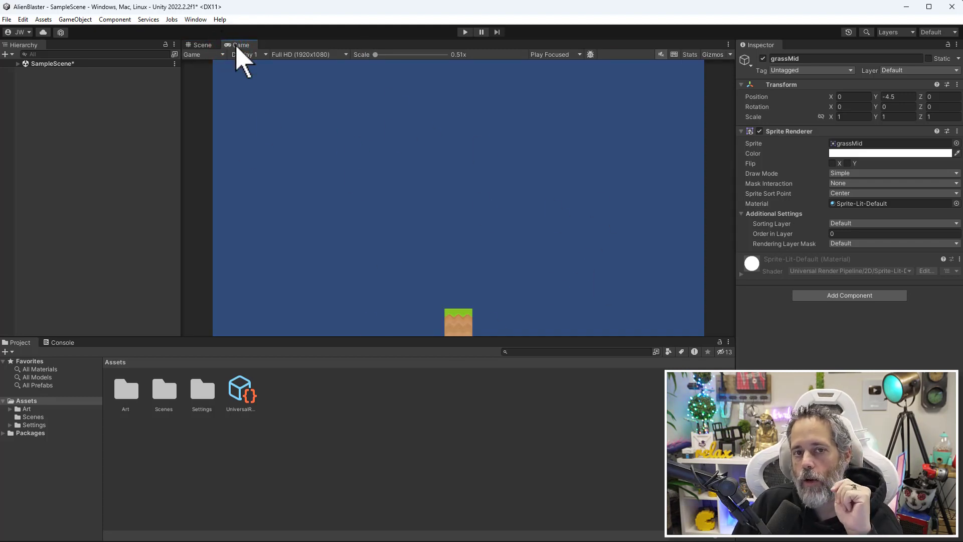
pyautogui.moveTo(237, 46); pyautogui.dragTo(612, 204)
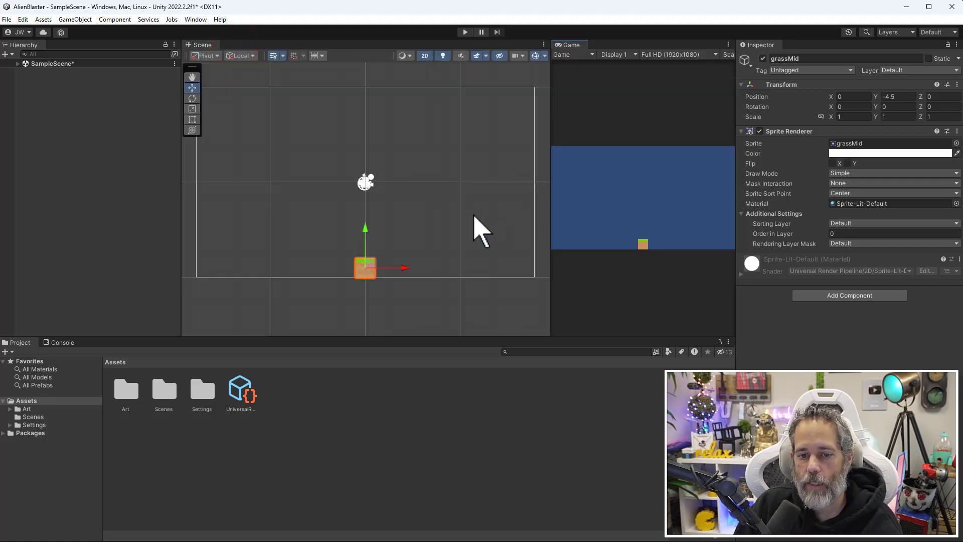
pyautogui.moveTo(369, 266); pyautogui.dragTo(386, 246)
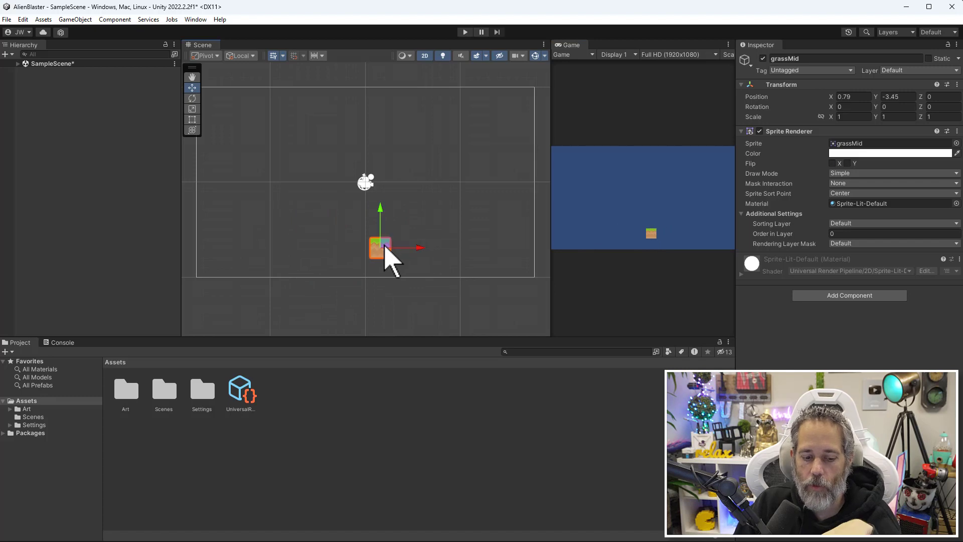
pyautogui.hotkey('ctrl', 'z')
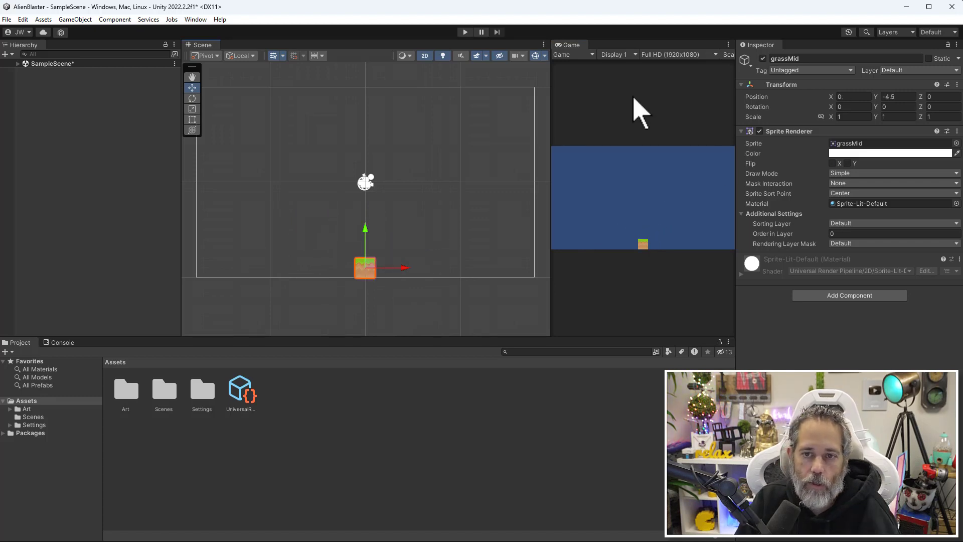
pyautogui.moveTo(572, 43); pyautogui.dragTo(368, 45)
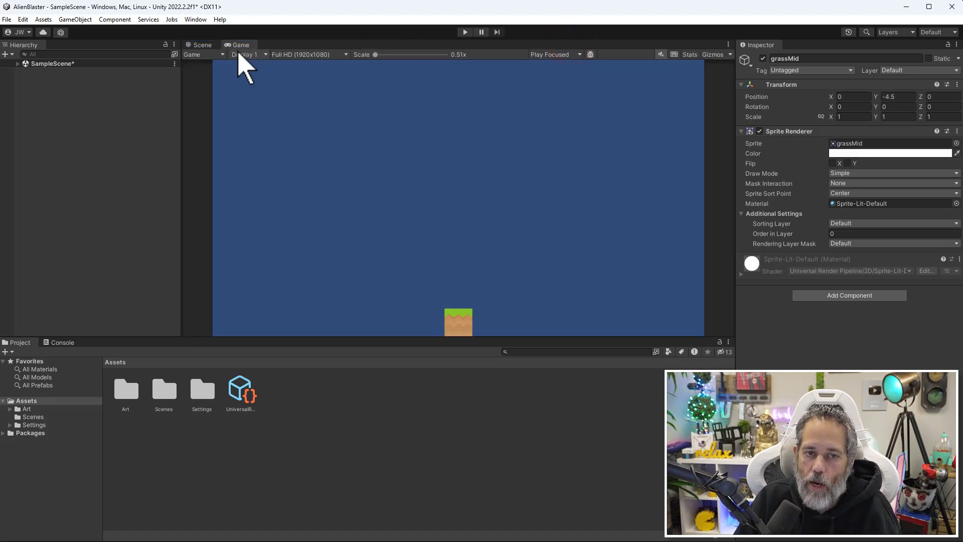
pyautogui.click(192, 44)
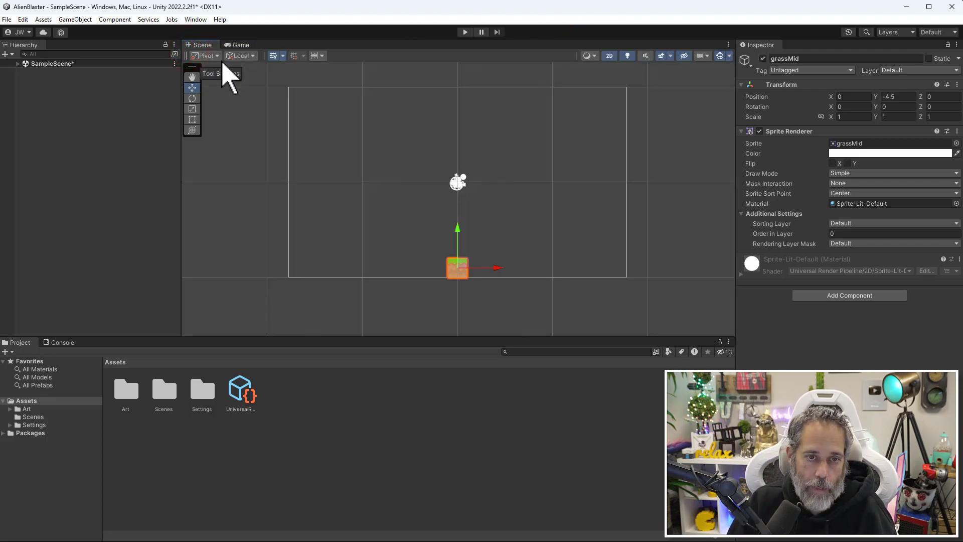
pyautogui.click(237, 45)
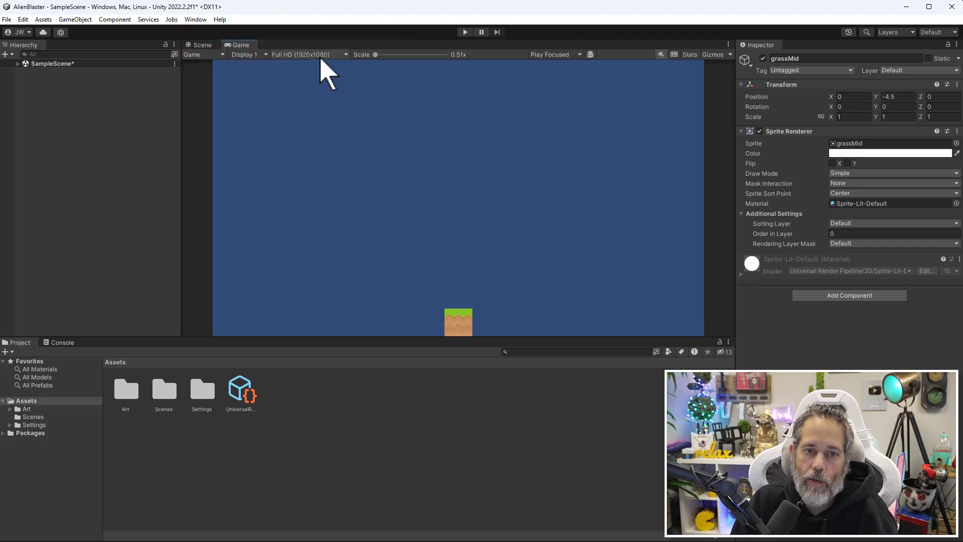
pyautogui.click(202, 44)
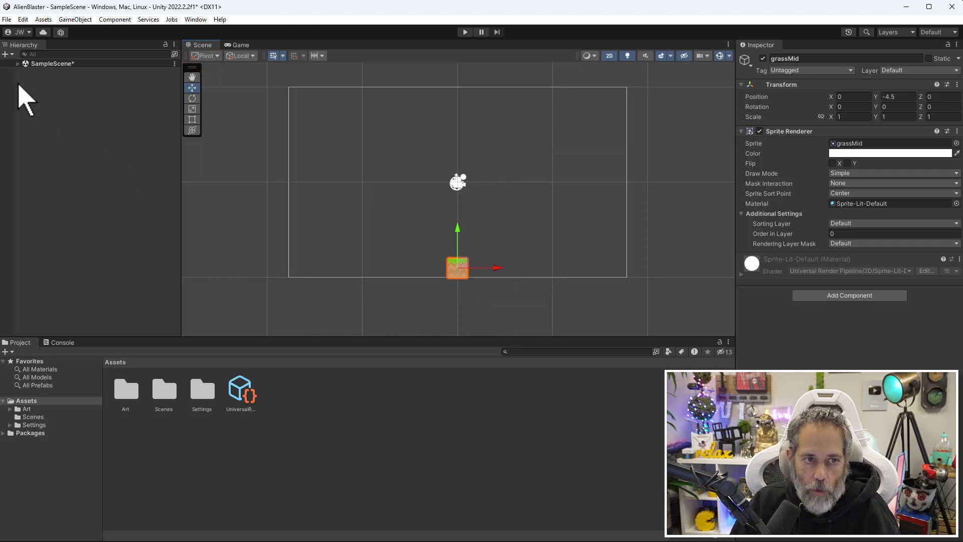
# Step: Expand SampleScene's object list and open the Art/Ground/Grass folder in the project assets
pyautogui.click(17, 64)
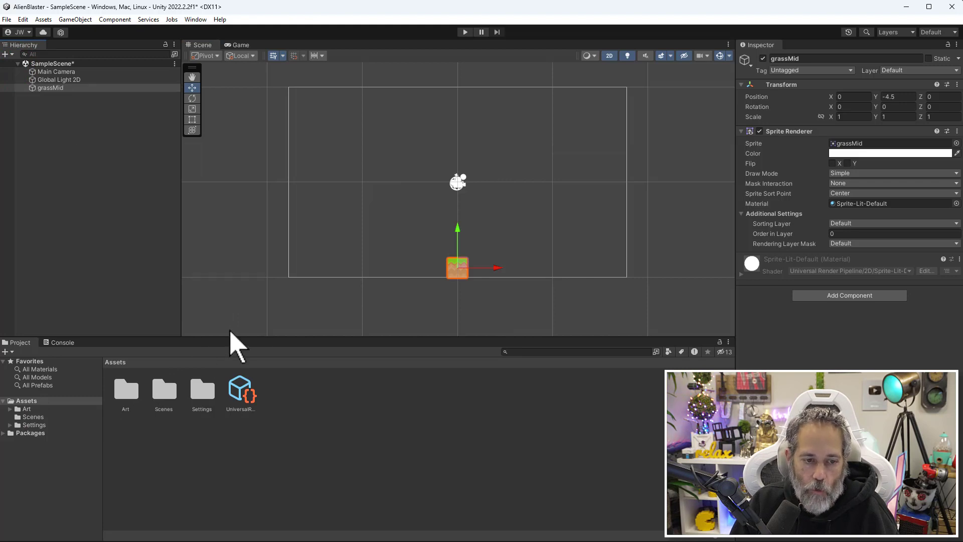
pyautogui.click(24, 409)
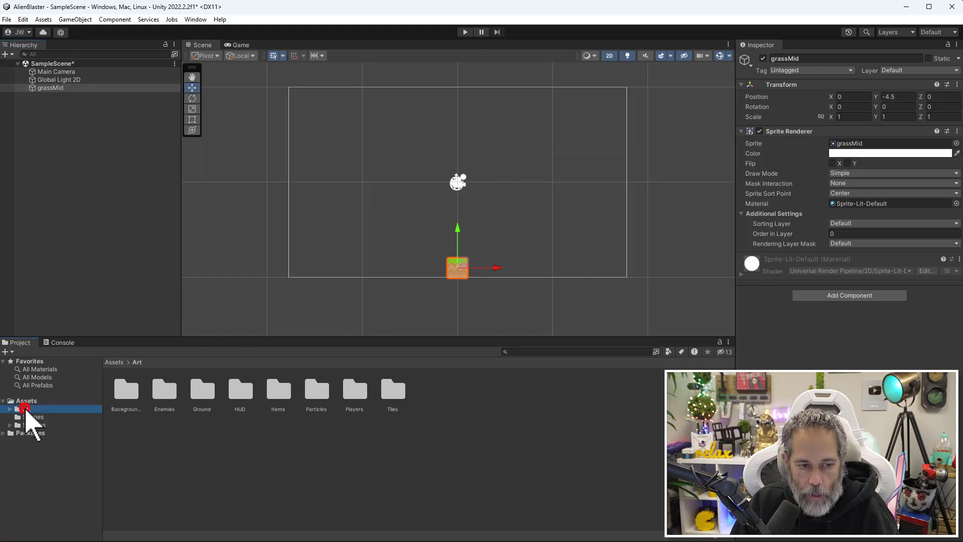
pyautogui.doubleClick(203, 392)
pyautogui.doubleClick(165, 394)
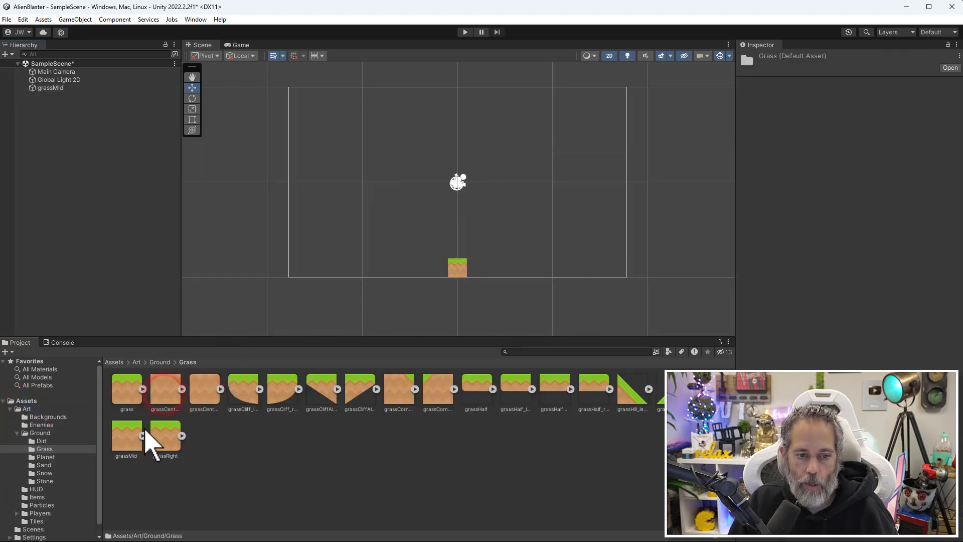
# Step: Try placing a second grassMid tile directly left of the first, check it in the Game view, and delete the added tile
pyautogui.moveTo(125, 435); pyautogui.dragTo(402, 300)
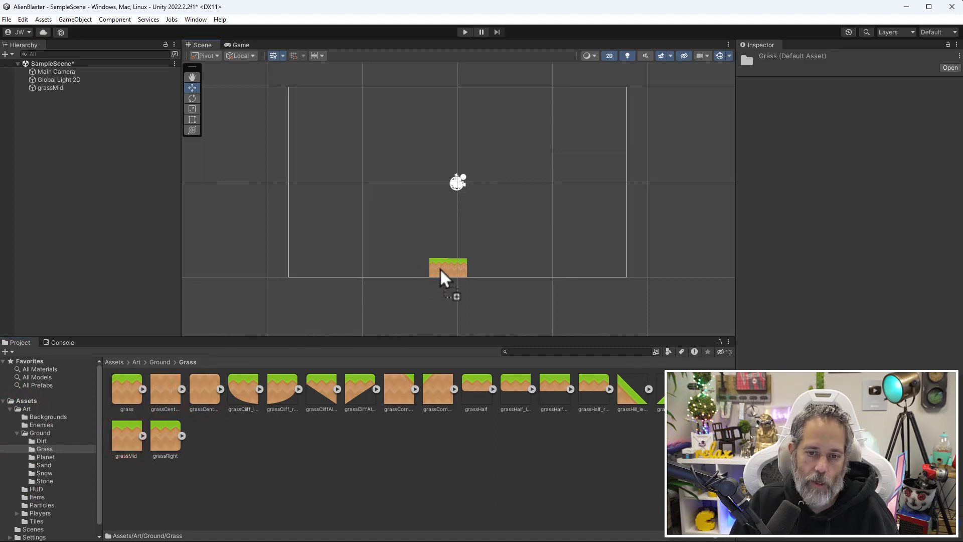
pyautogui.moveTo(441, 268); pyautogui.dragTo(441, 268)
pyautogui.click(238, 45)
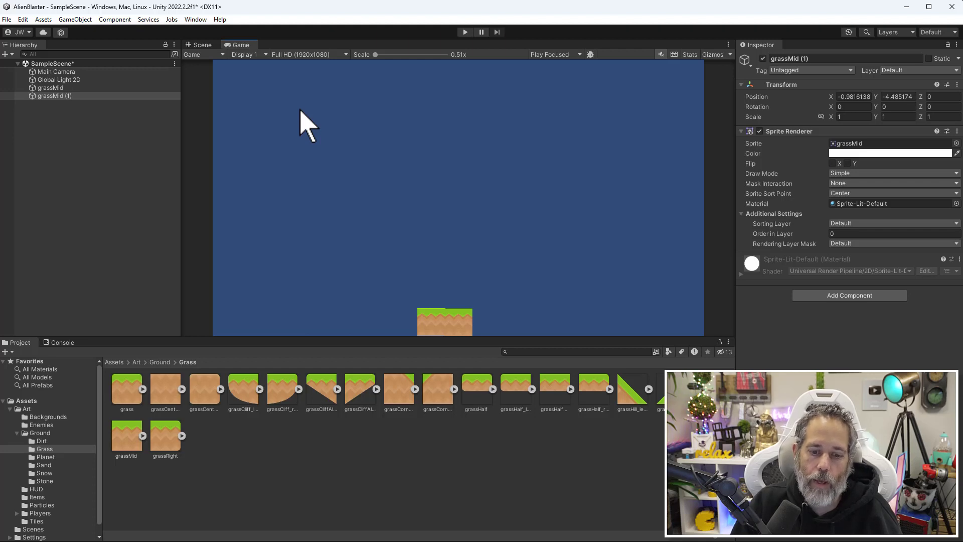
pyautogui.click(63, 96)
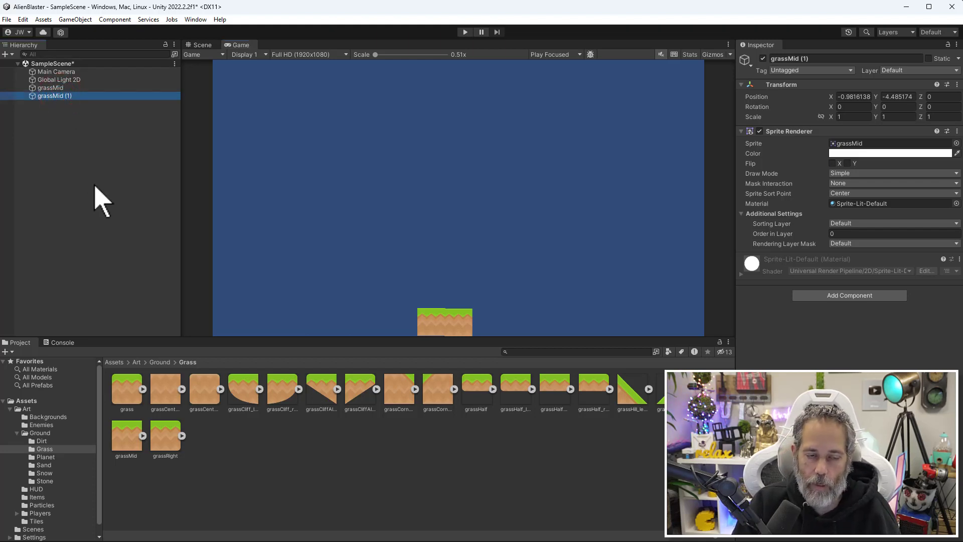
pyautogui.press('Delete')
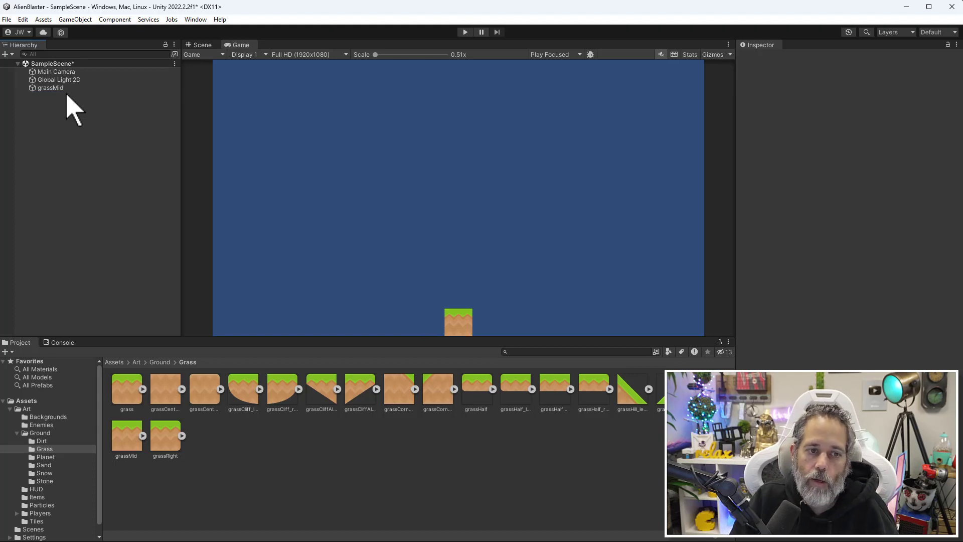
# Step: Set grassMid's Sprite Renderer draw mode to Tiled with a width of 20, and check the ground in both views
pyautogui.click(49, 88)
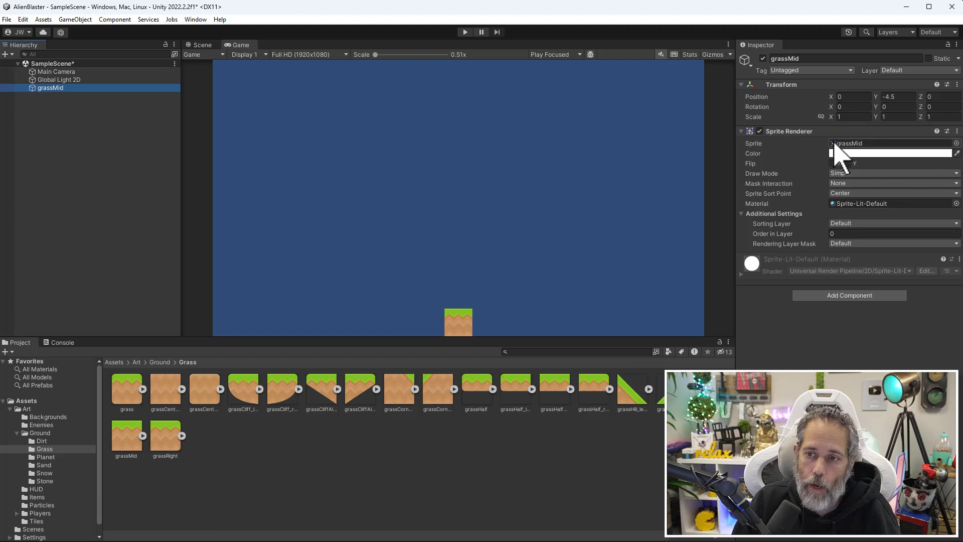
pyautogui.click(862, 173)
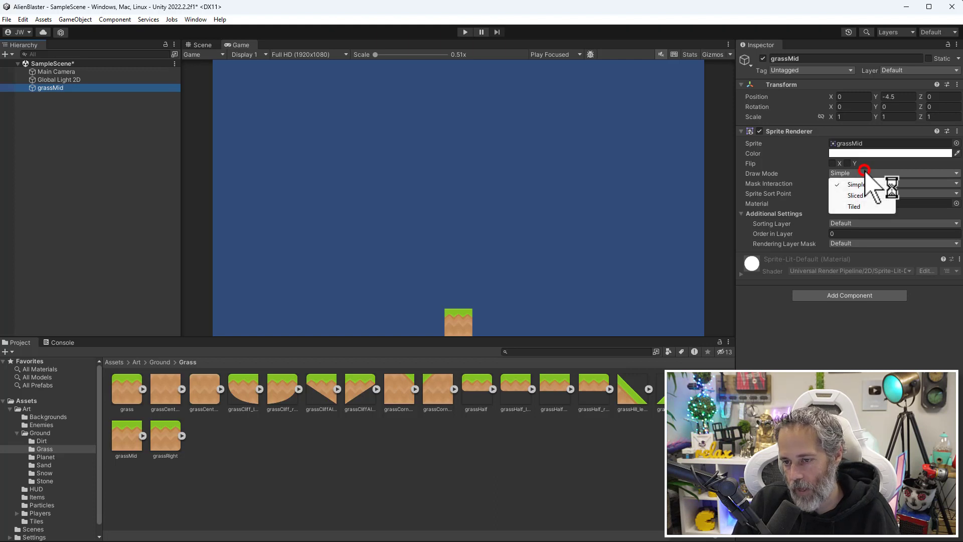
pyautogui.click(859, 207)
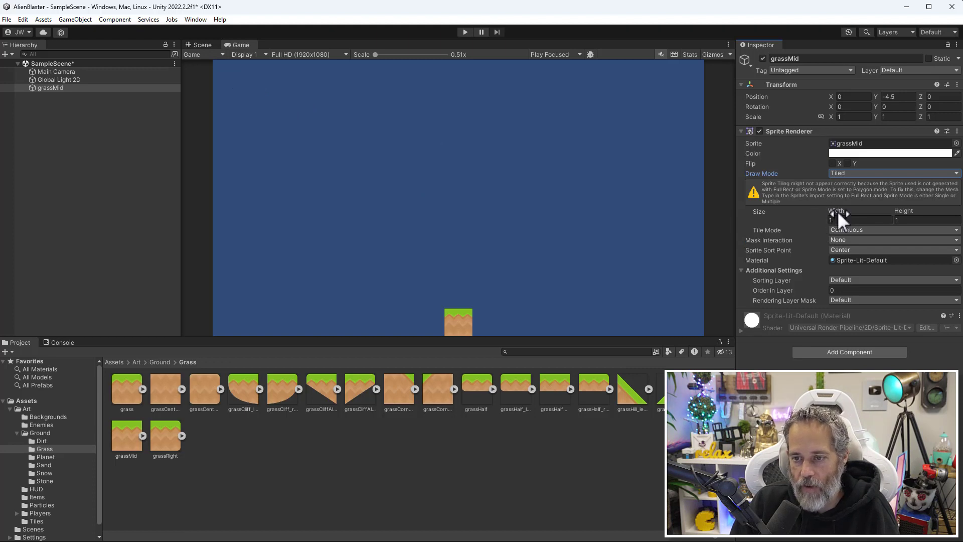
pyautogui.moveTo(839, 215); pyautogui.dragTo(873, 222)
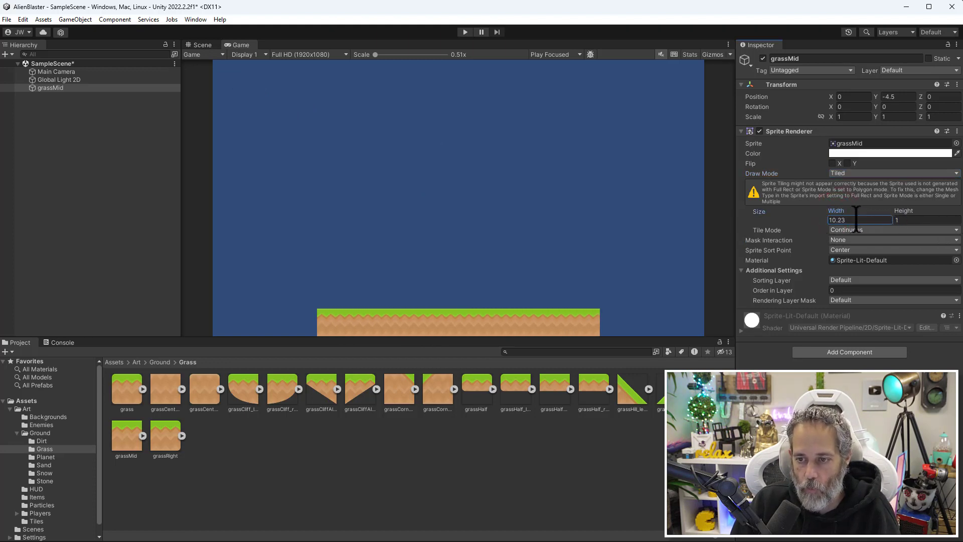
pyautogui.click(862, 218)
pyautogui.write('20')
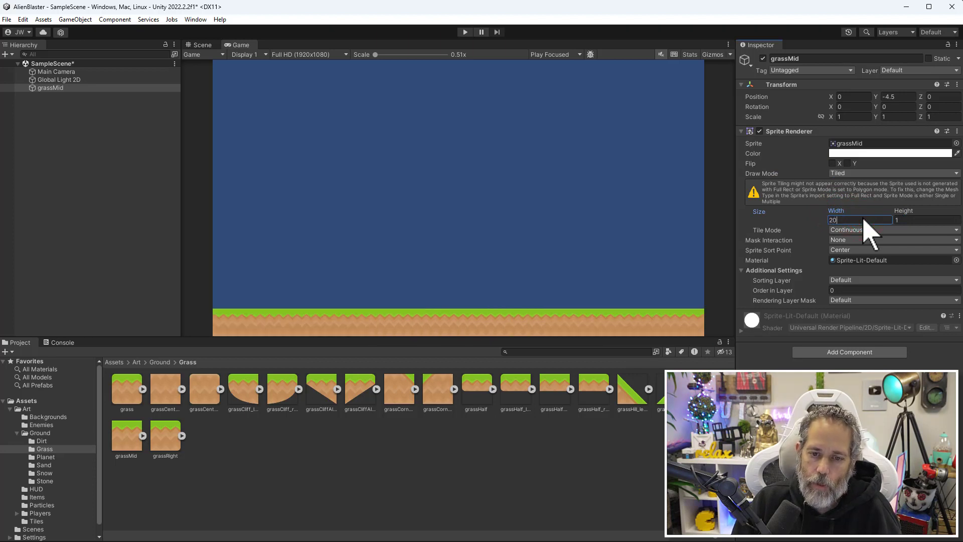
pyautogui.click(204, 45)
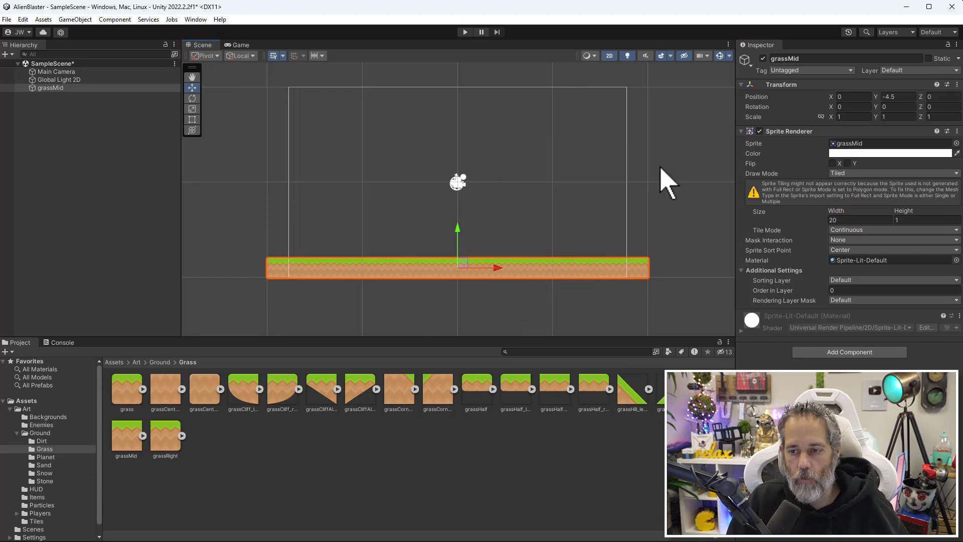
pyautogui.click(240, 46)
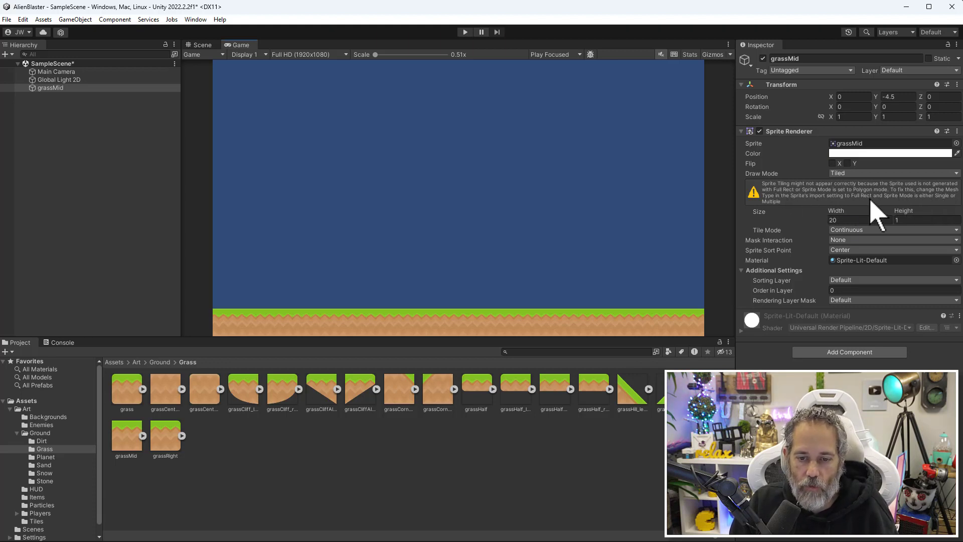
# Step: Change the grassMid texture's mesh type to Full Rect, apply the import settings, and reselect the grassMid object in the scene
pyautogui.click(125, 444)
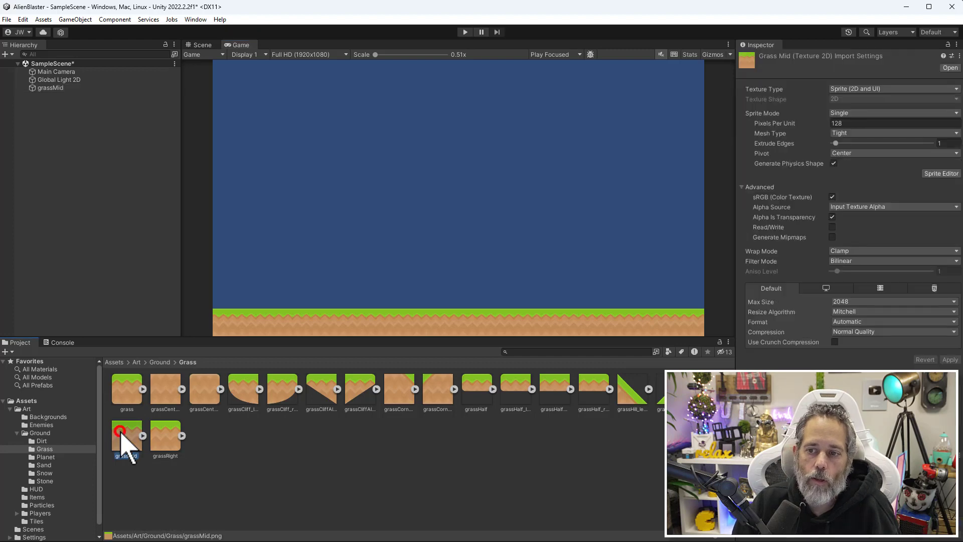
pyautogui.click(862, 134)
pyautogui.click(862, 143)
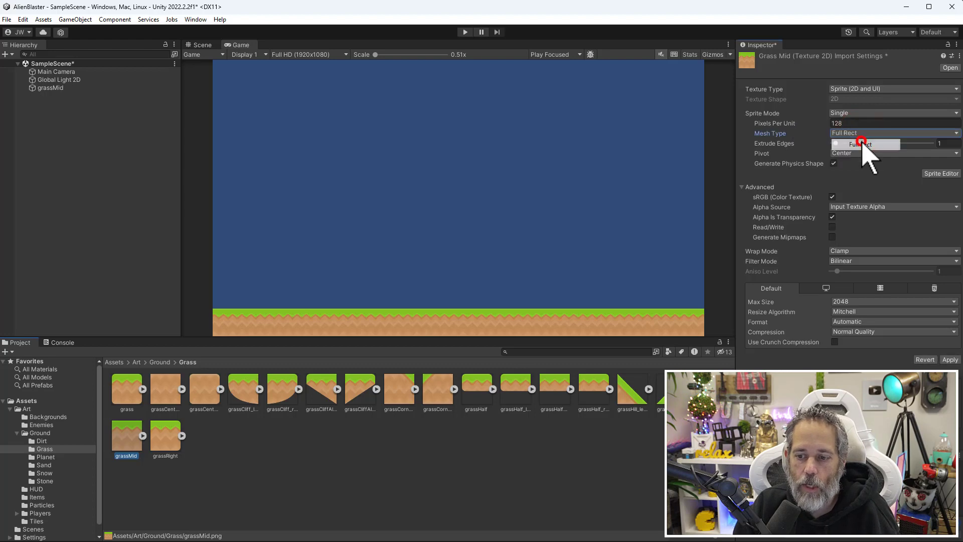
pyautogui.click(950, 359)
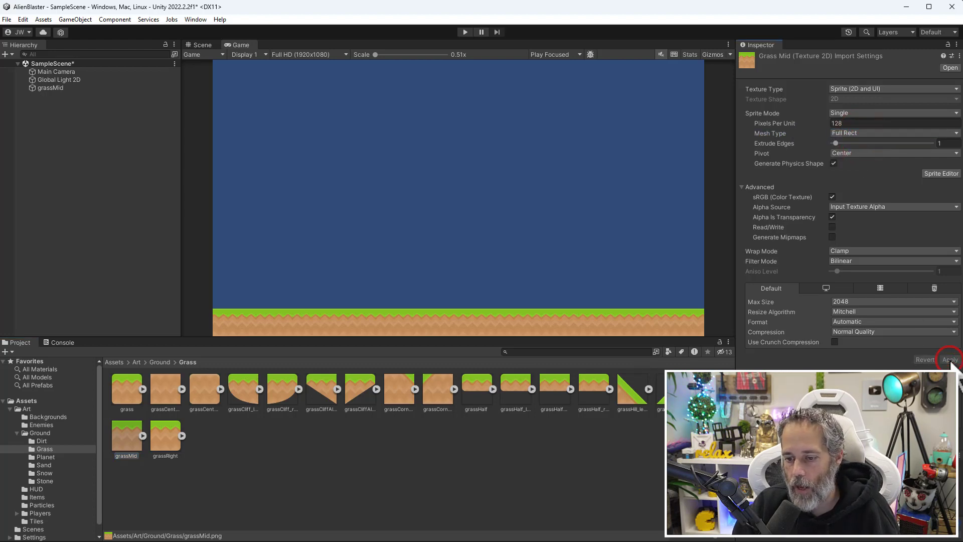
pyautogui.click(90, 87)
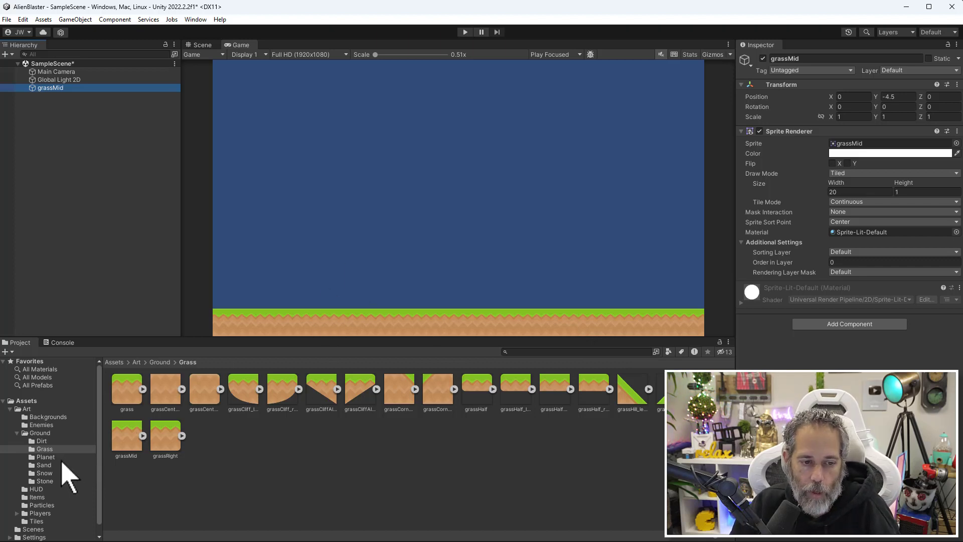
# Step: Open the Art/Players/128x256/Blue folder and shrink the thumbnails until its assets show as a name list
pyautogui.click(37, 515)
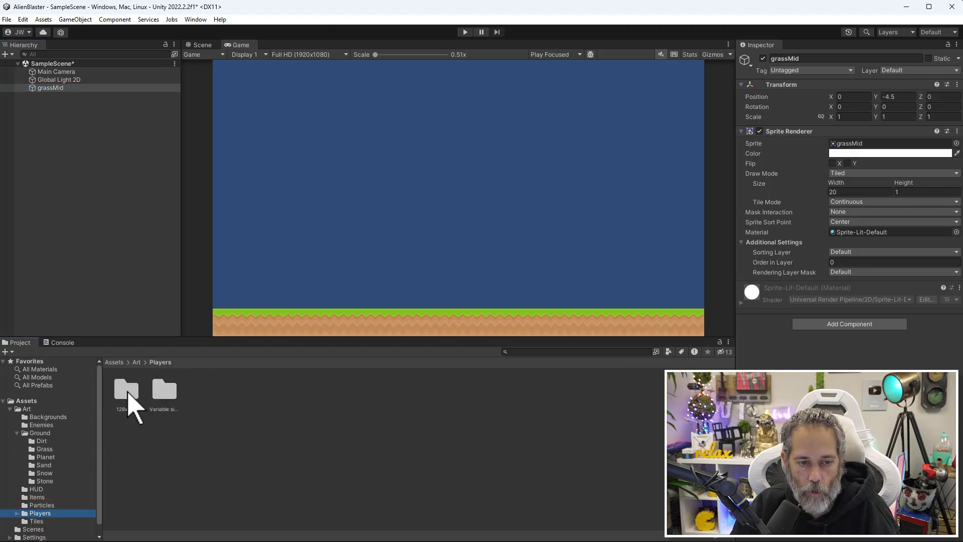
pyautogui.click(126, 391)
pyautogui.doubleClick(126, 391)
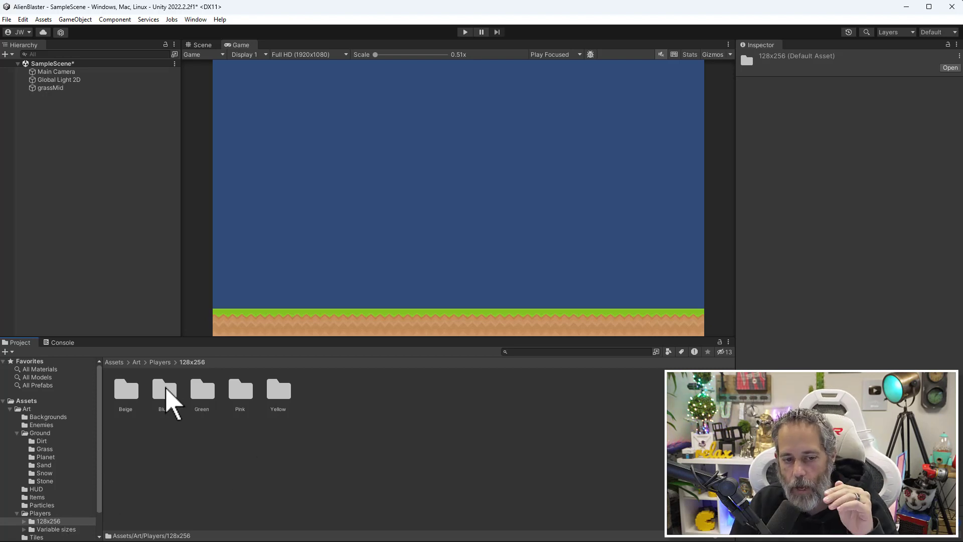
pyautogui.doubleClick(166, 389)
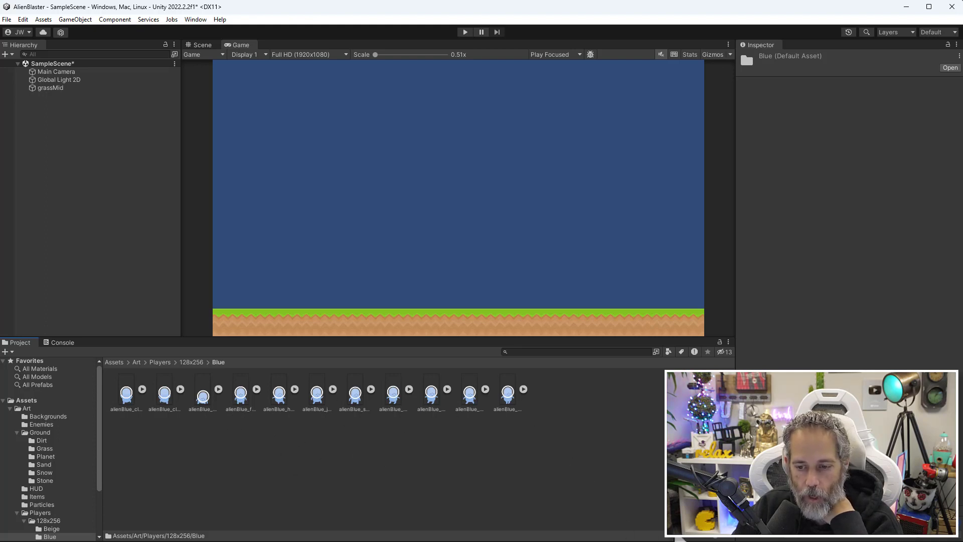
pyautogui.moveTo(712, 536); pyautogui.dragTo(695, 537)
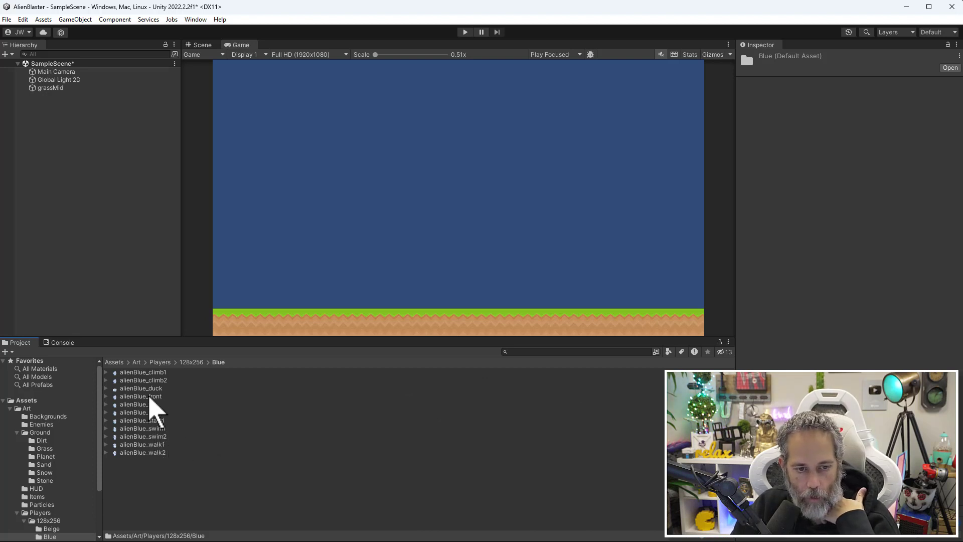
# Step: Add the alienBlue_front sprite to the scene as a new object, and run the game briefly to test it
pyautogui.moveTo(149, 396); pyautogui.dragTo(101, 209)
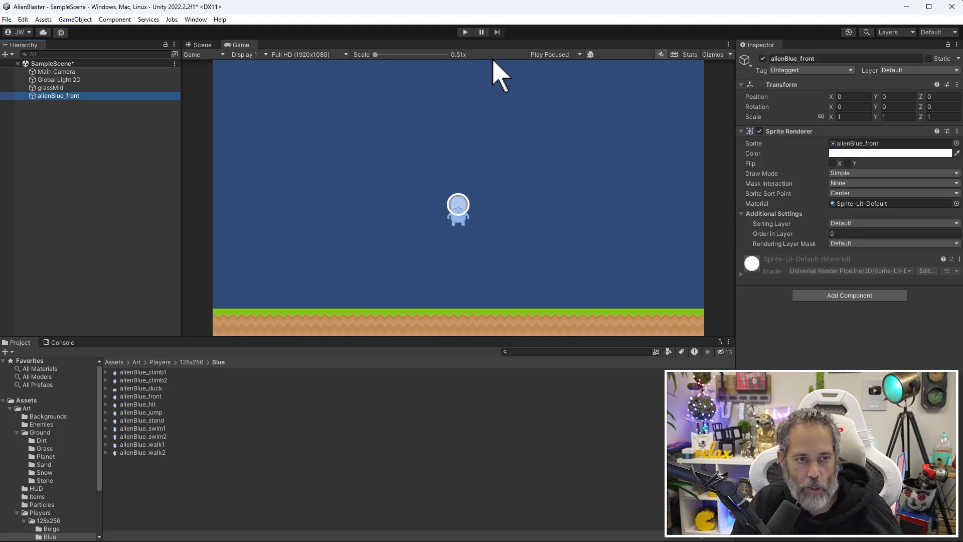
pyautogui.click(466, 32)
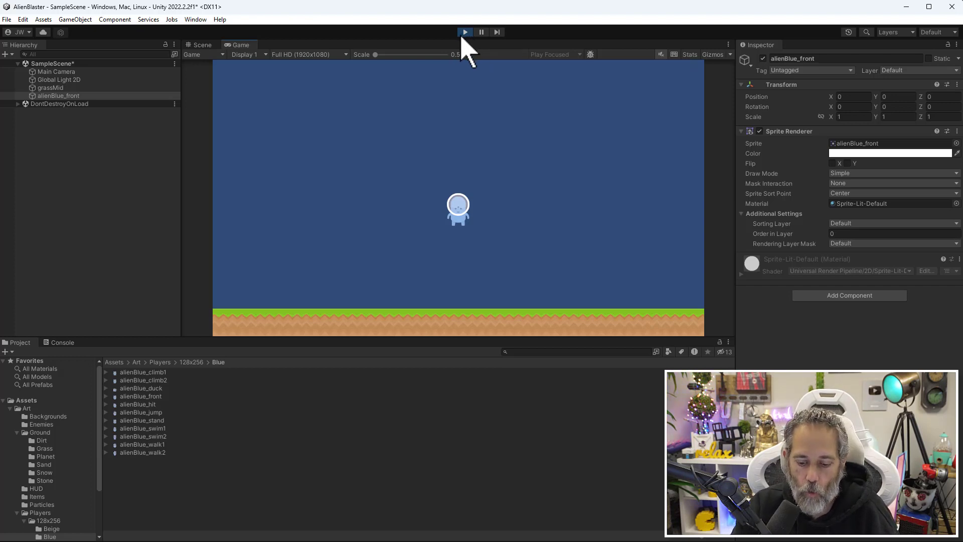
pyautogui.click(464, 33)
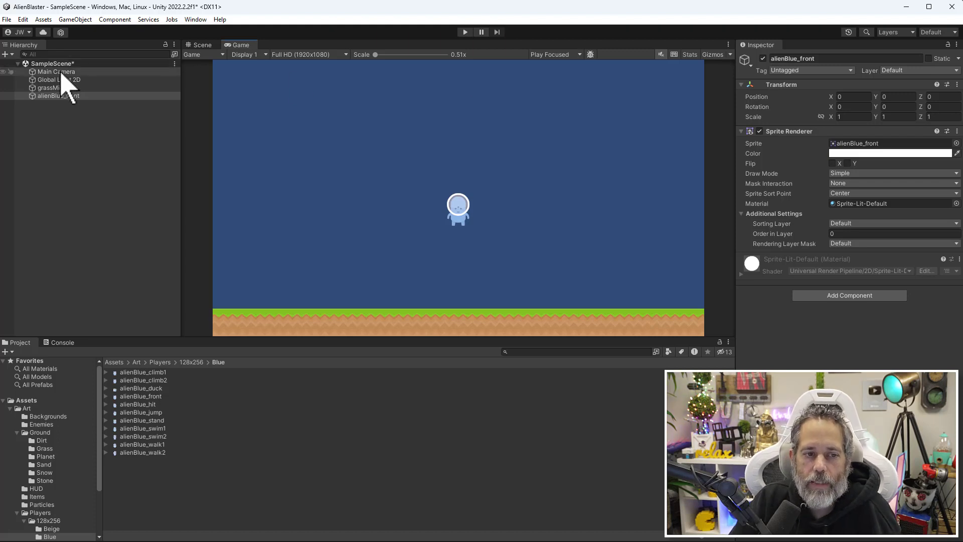
# Step: Save the current scene, and save a copy of it as Level 1 in the Assets/Scenes folder
pyautogui.click(9, 20)
pyautogui.click(35, 71)
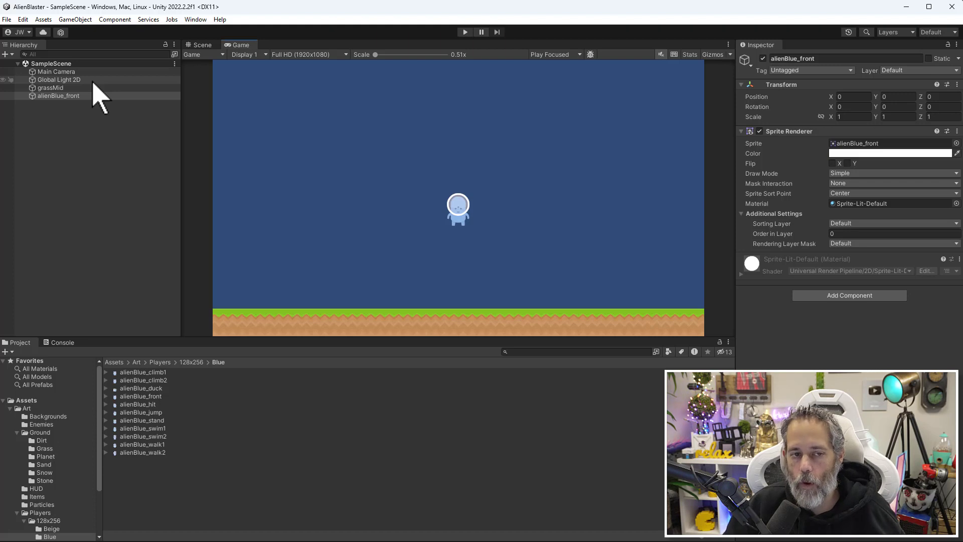
pyautogui.click(7, 19)
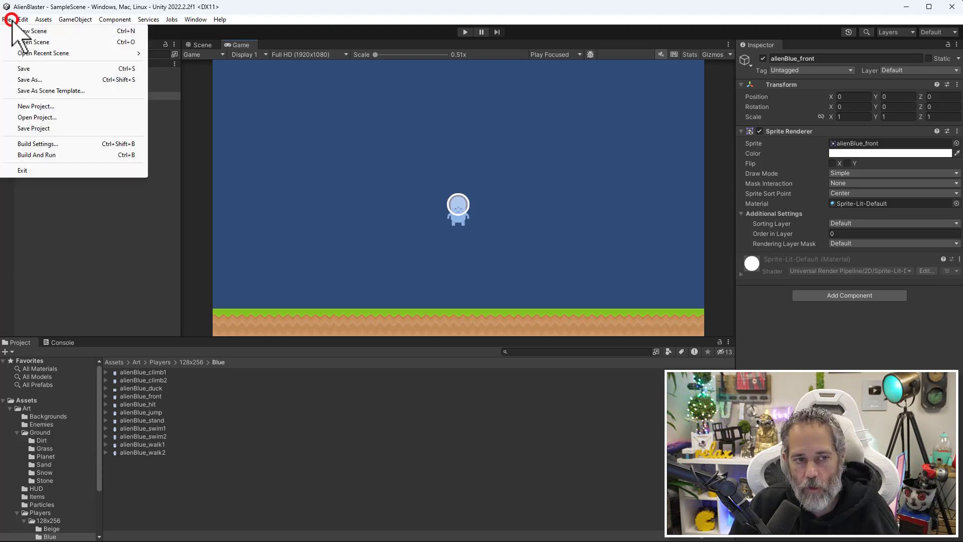
pyautogui.click(21, 80)
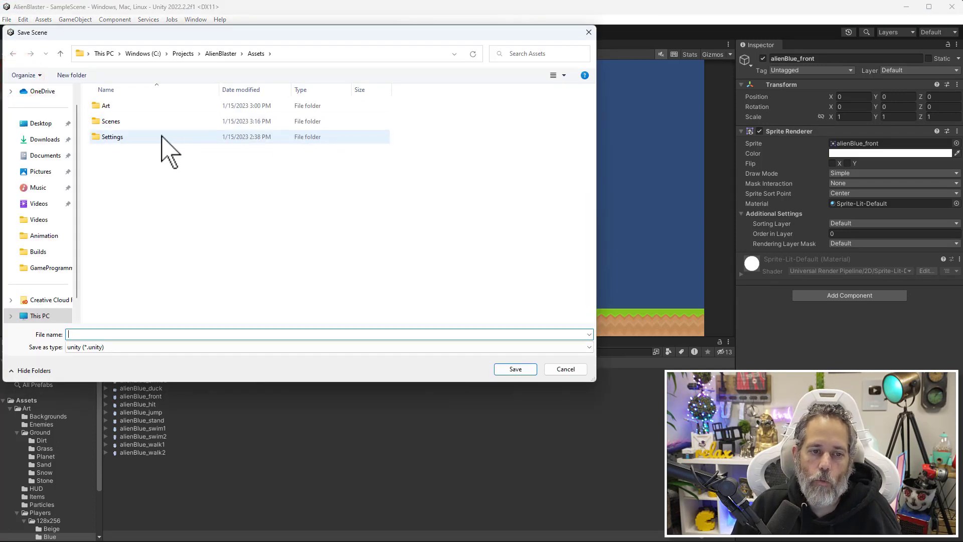
pyautogui.doubleClick(123, 122)
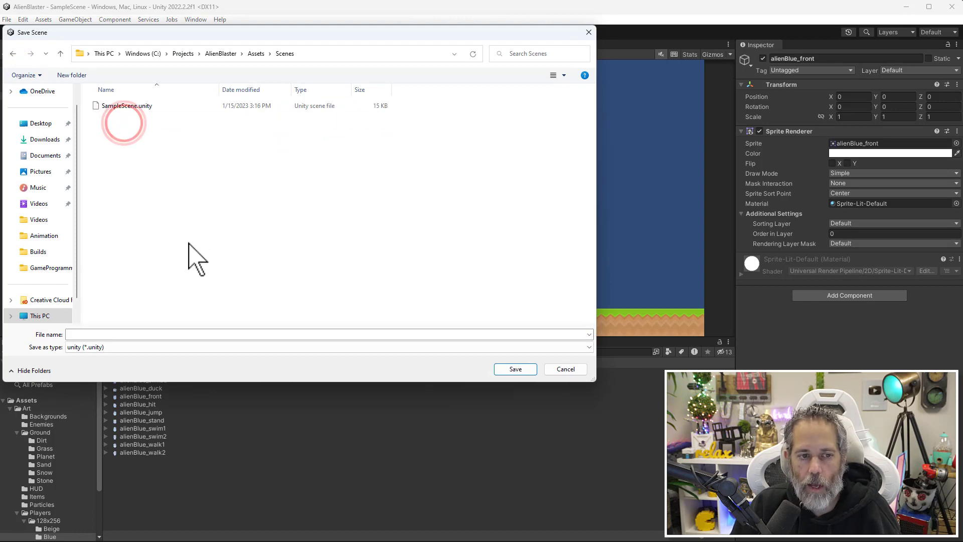
pyautogui.click(163, 334)
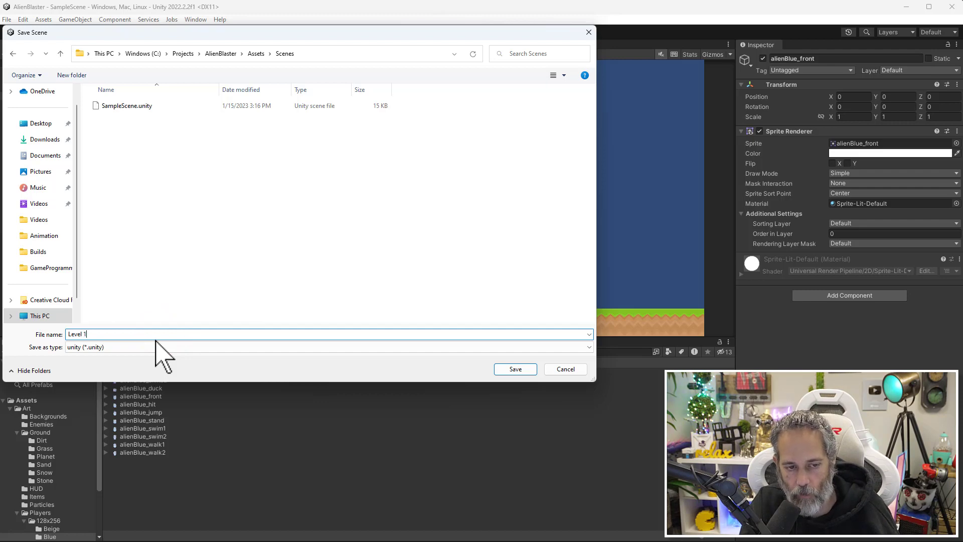
pyautogui.press('Return')
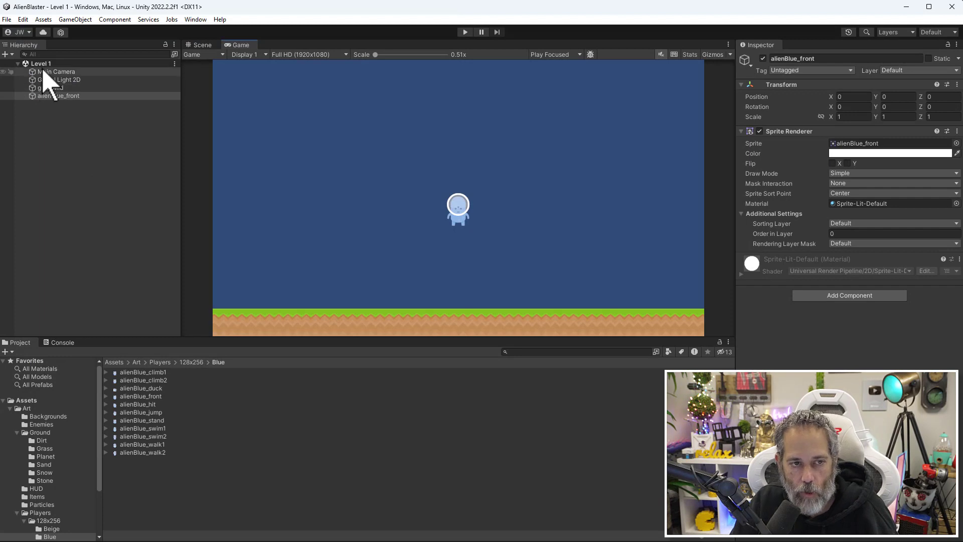
# Step: Open the Assets/Scenes folder, load SampleScene to compare it with the copy, and reopen Level 1
pyautogui.click(44, 400)
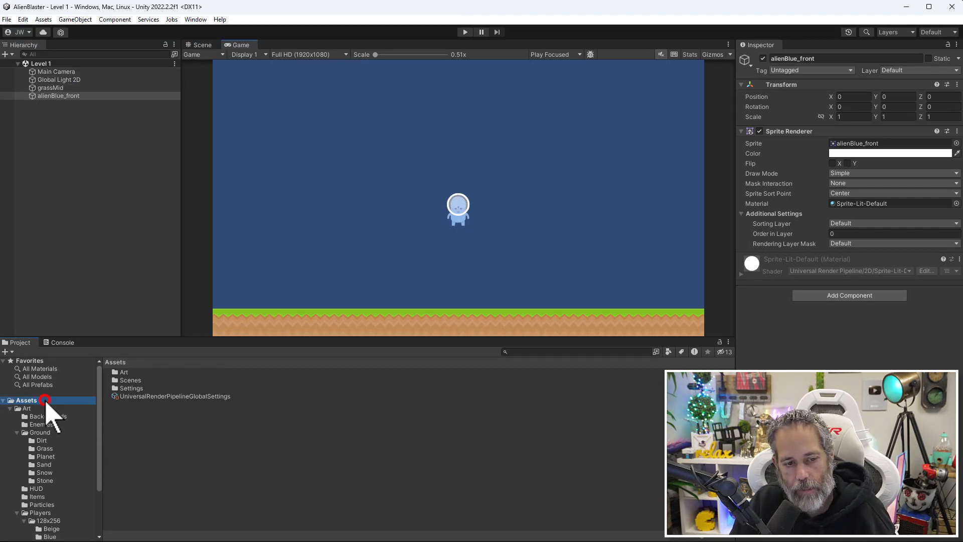
pyautogui.doubleClick(124, 381)
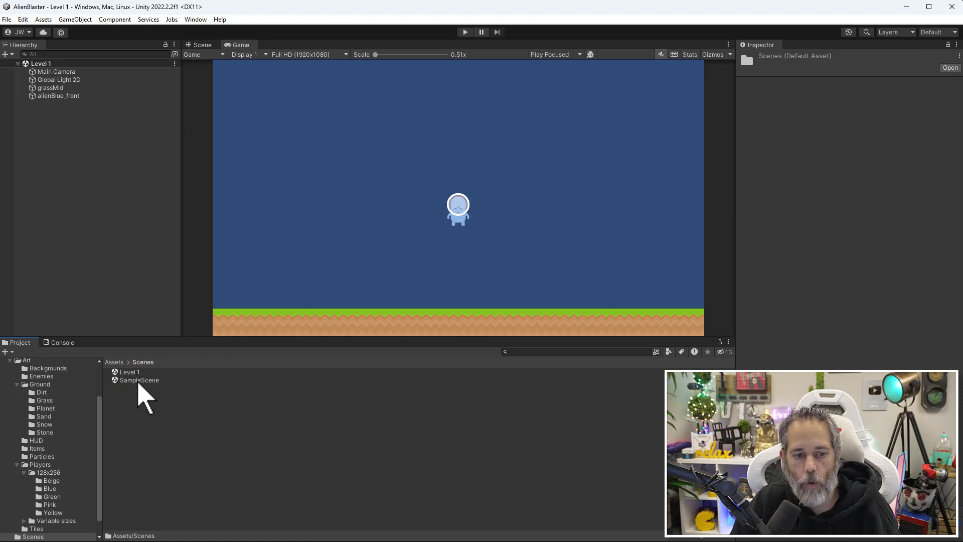
pyautogui.click(139, 380)
pyautogui.doubleClick(138, 380)
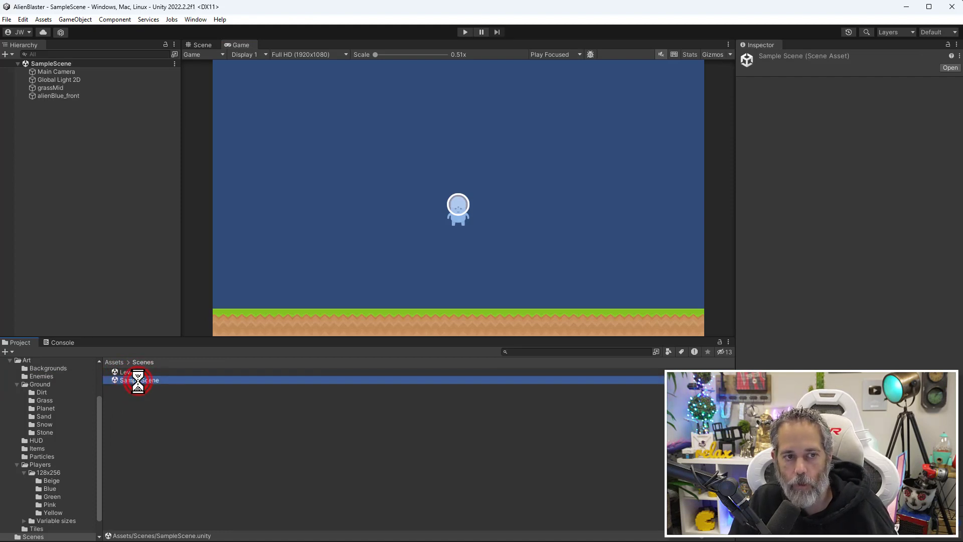
pyautogui.doubleClick(132, 372)
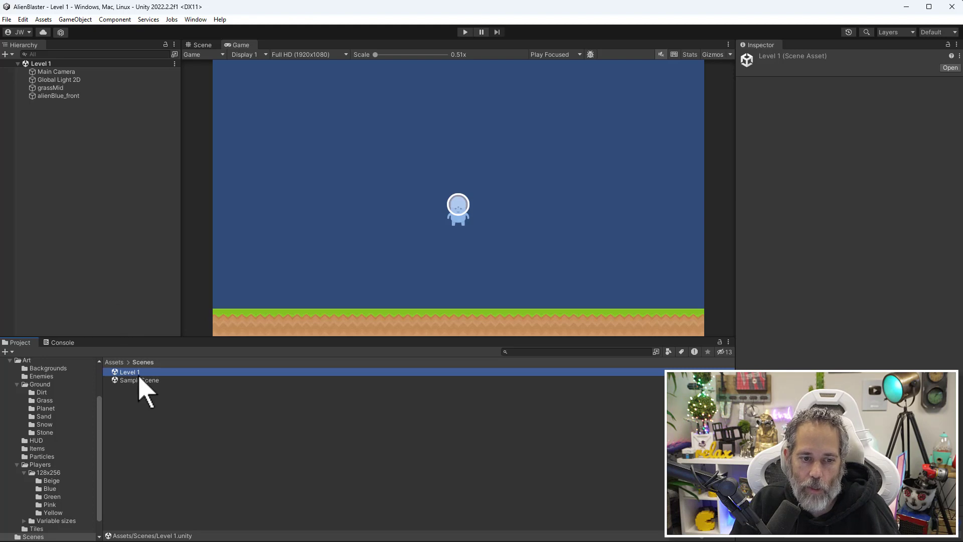
# Step: Delete the SampleScene asset from the Scenes folder and confirm the deletion
pyautogui.click(145, 381)
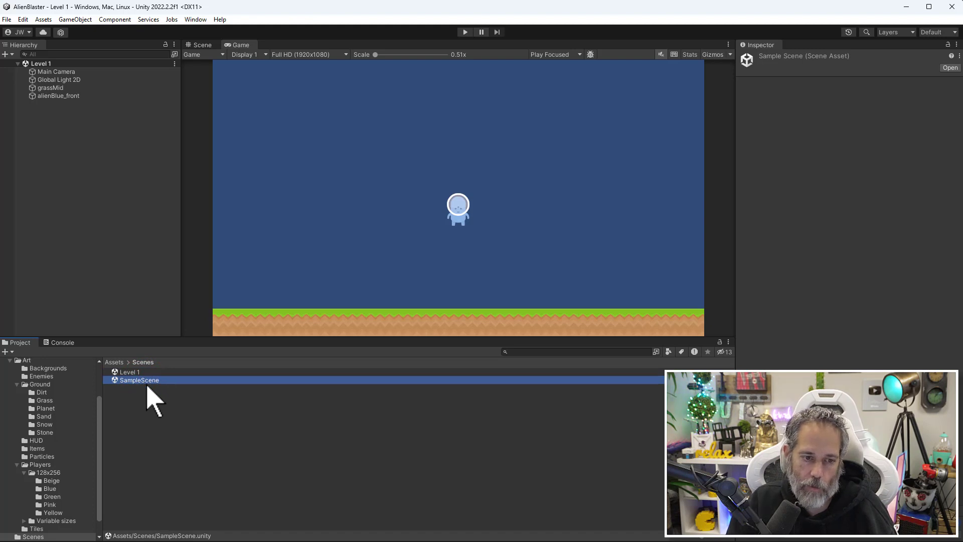
pyautogui.press('Delete')
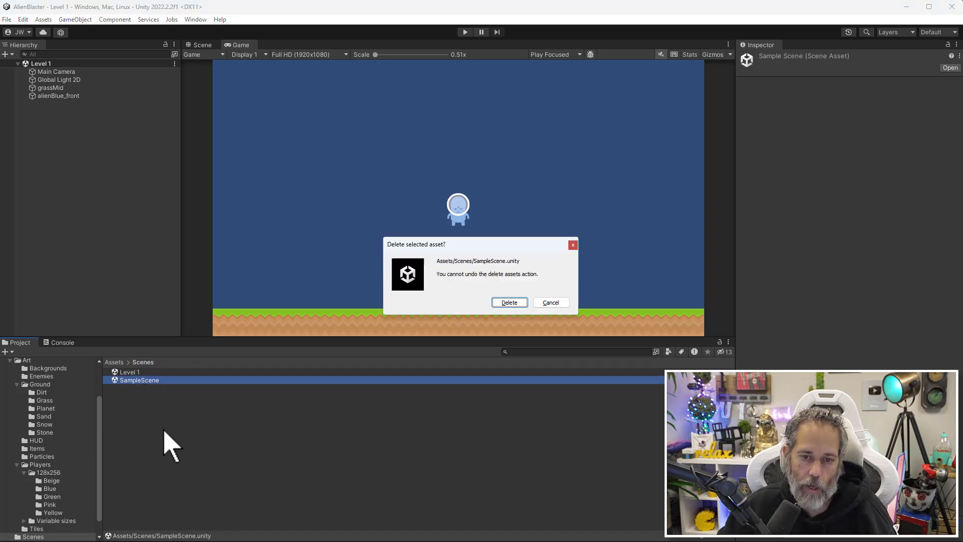
pyautogui.press('Return')
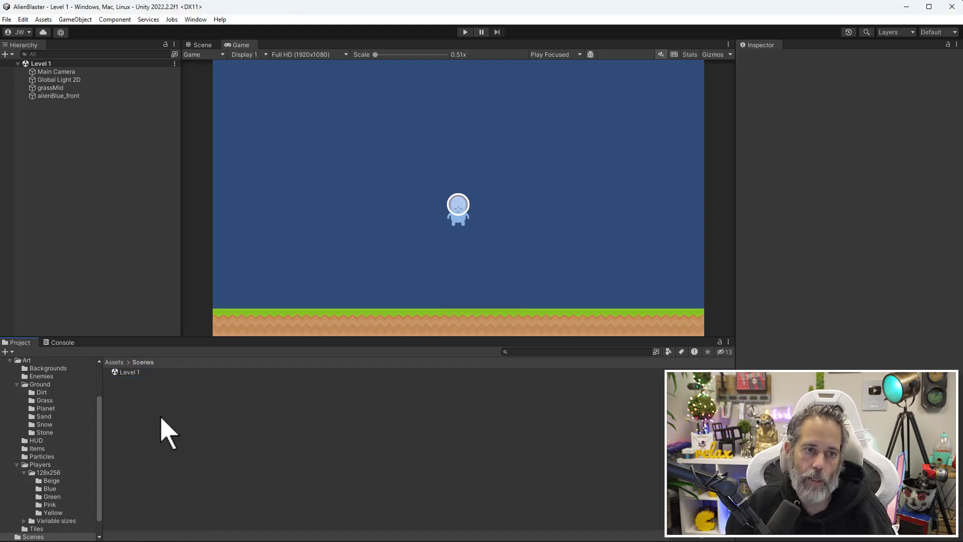